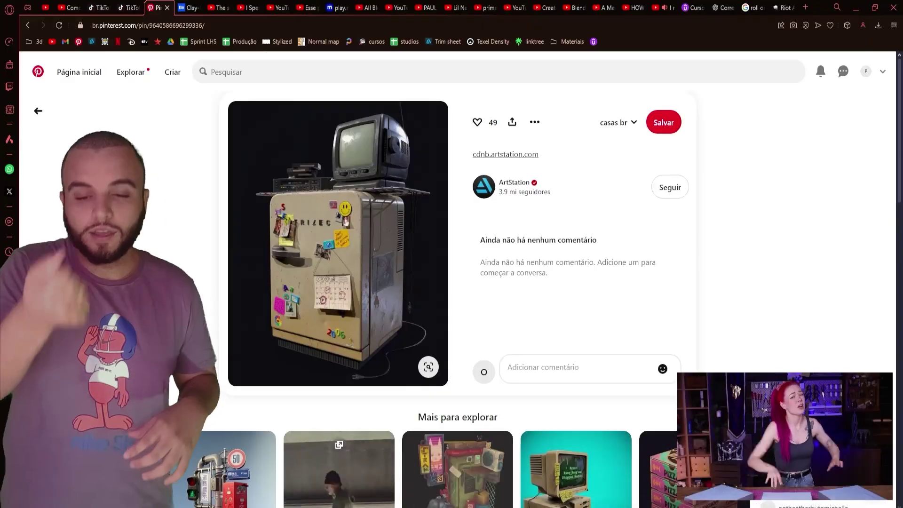
- Browse related Pinterest pins, the home feed and the "old tv illustration" results for retro computer and television references
scroll(661, 356, down, 6)
scroll(662, 356, down, 10)
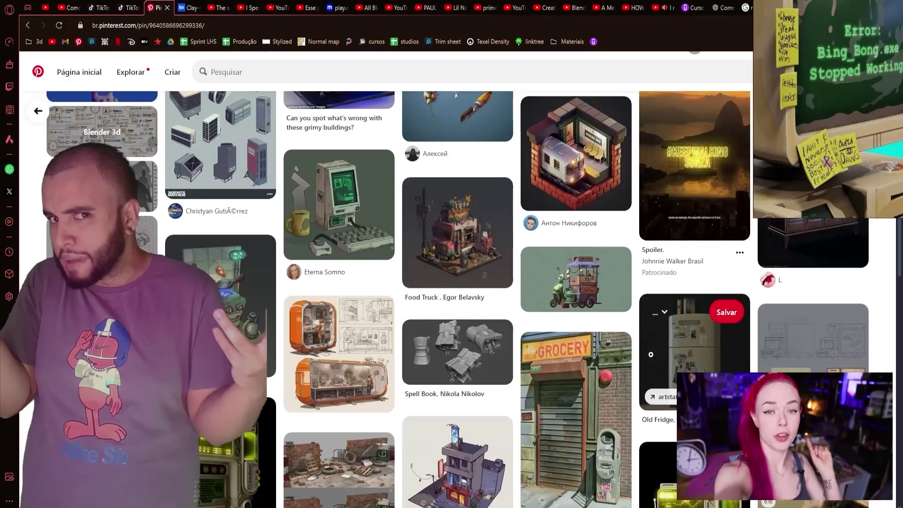
key(alt+Left)
scroll(661, 356, down, 5)
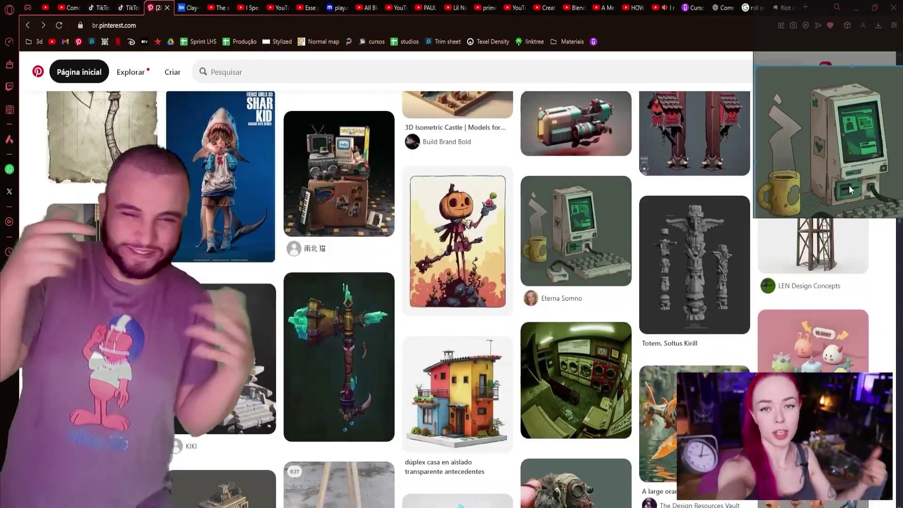
click(564, 235)
scroll(557, 262, down, 3)
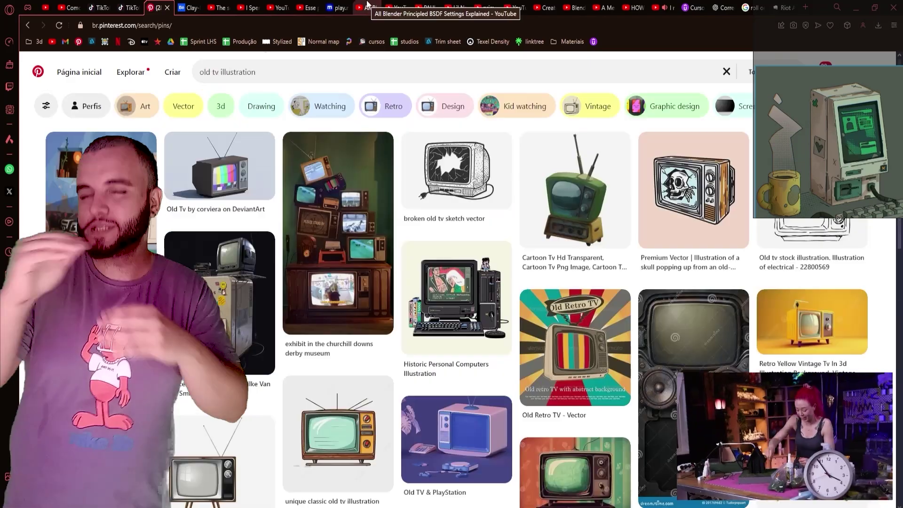
scroll(757, 251, down, 3)
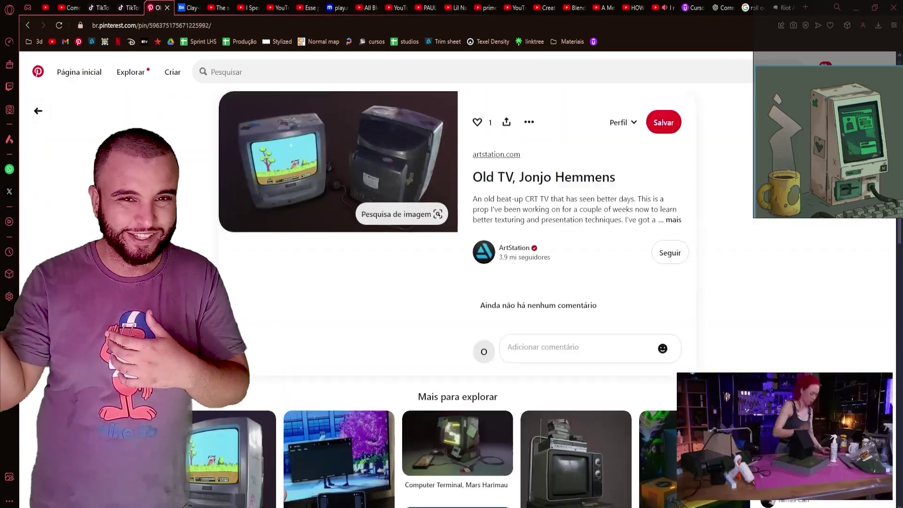
- Look through the related images of the Old TV pin and open the Super Mario Bros. game-room pin
scroll(231, 338, down, 5)
click(230, 339)
scroll(402, 287, down, 2)
click(221, 358)
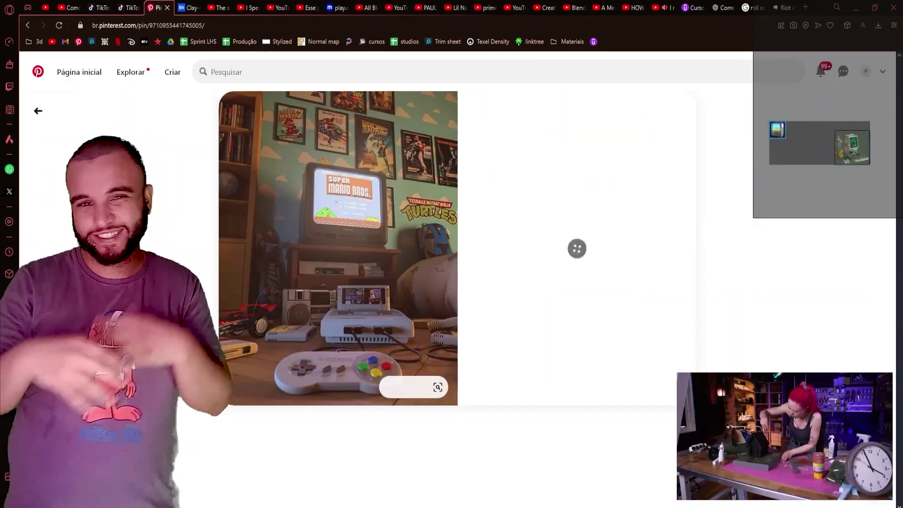
- Find a related retro TV gaming-setup picture, add it to the reference board, and open the Sega Genesis TV pin
scroll(217, 354, down, 5)
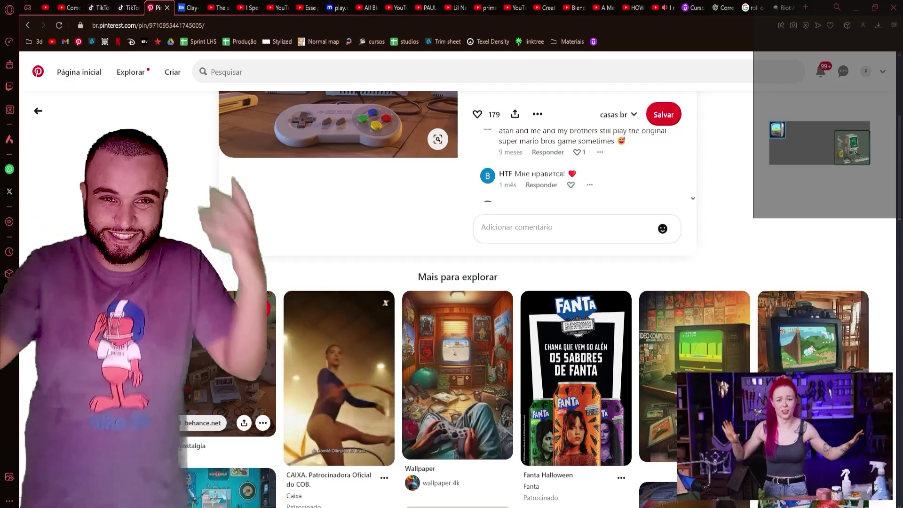
scroll(218, 353, down, 2)
click(813, 263)
drag(338, 235, 789, 117)
scroll(460, 301, down, 4)
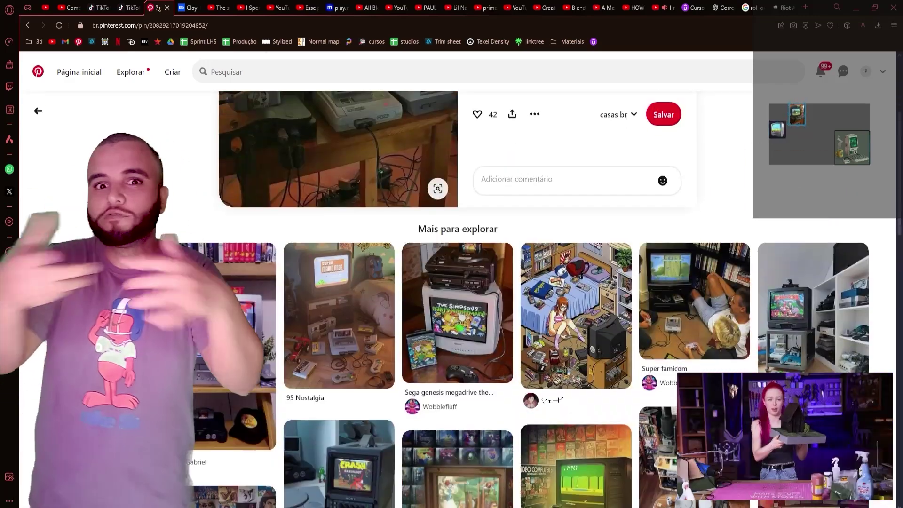
click(460, 312)
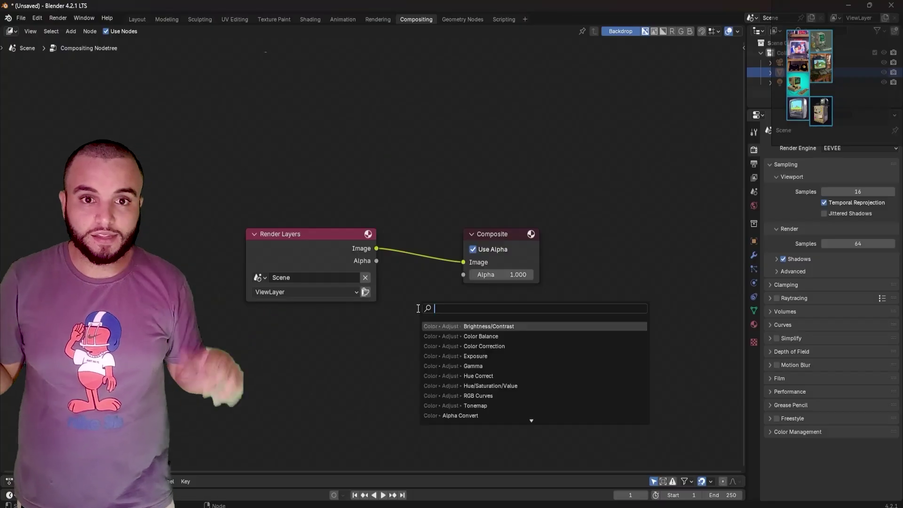
- Switch to Blender and insert two Scale nodes between the Render Layers and Composite nodes in the compositor
click(480, 418)
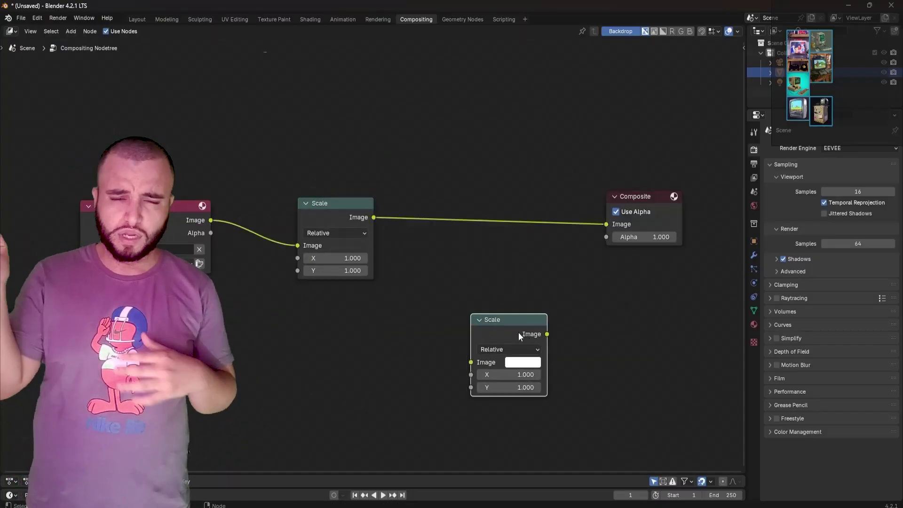
key(alt+Tab)
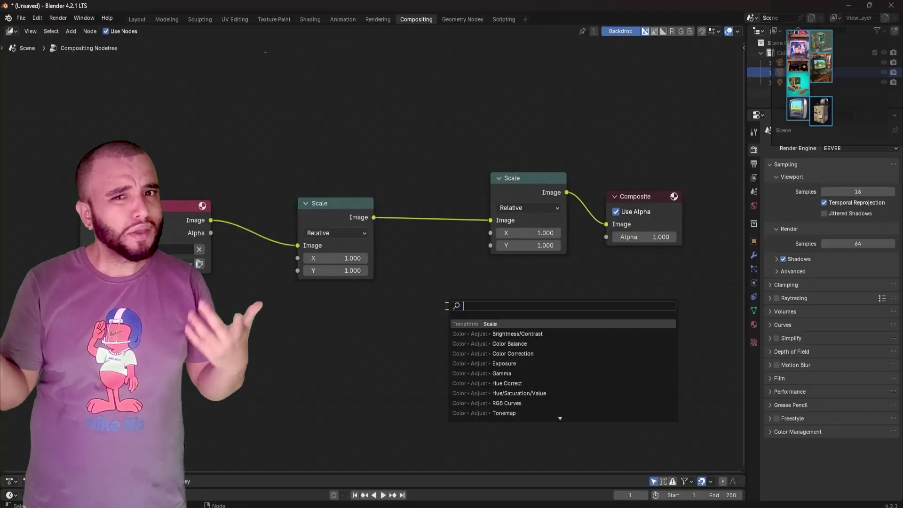
click(475, 334)
click(405, 159)
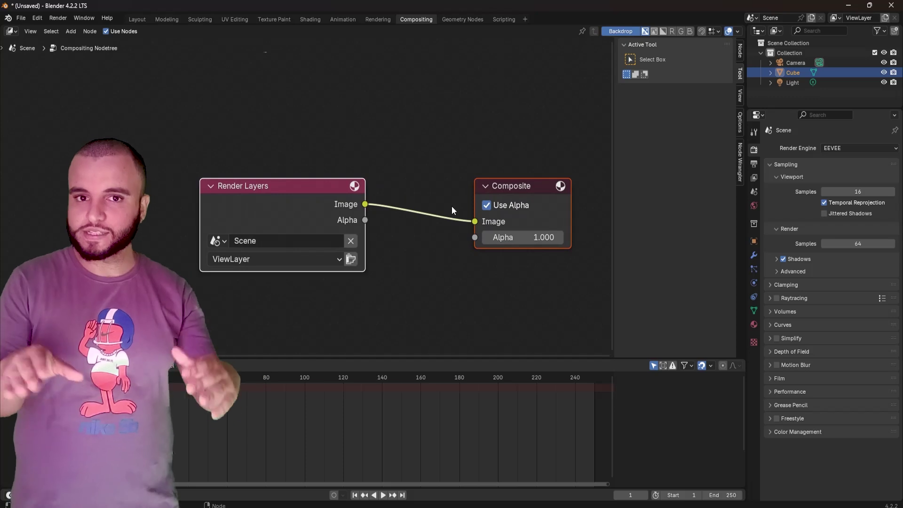
mouse_move(535, 505)
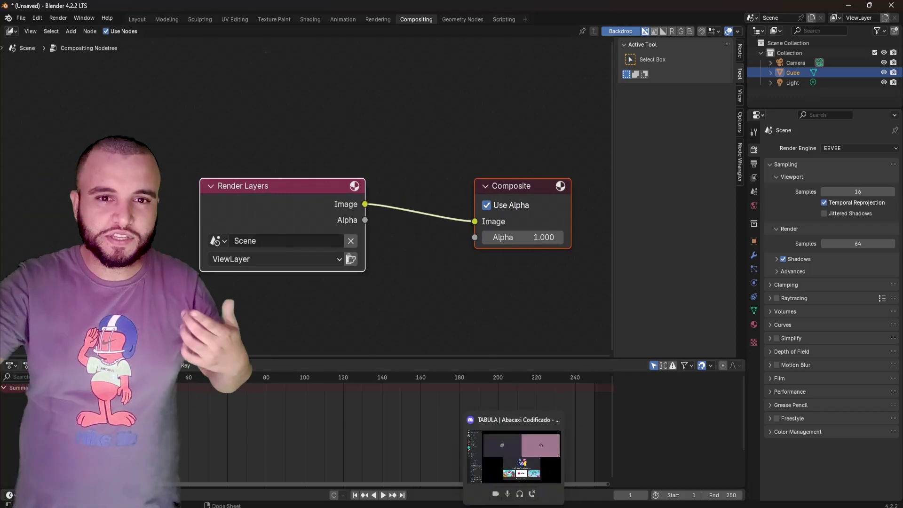
mouse_move(472, 505)
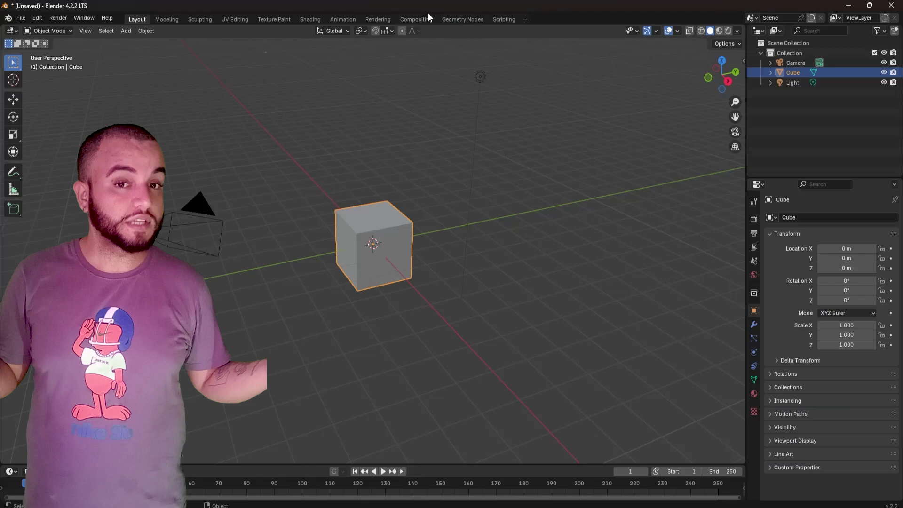
- Open the Compositing workspace and duplicate the Scale node onto the link leading into the Composite node
click(425, 18)
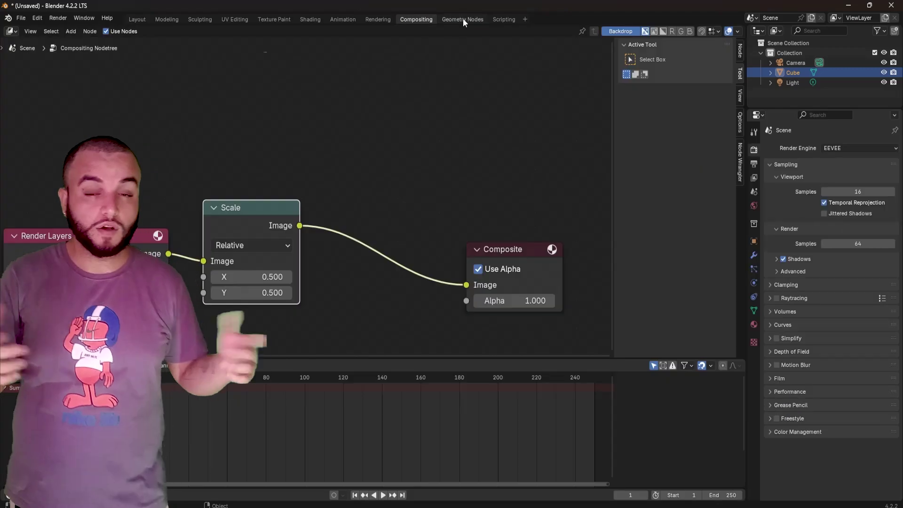
key(shift+d)
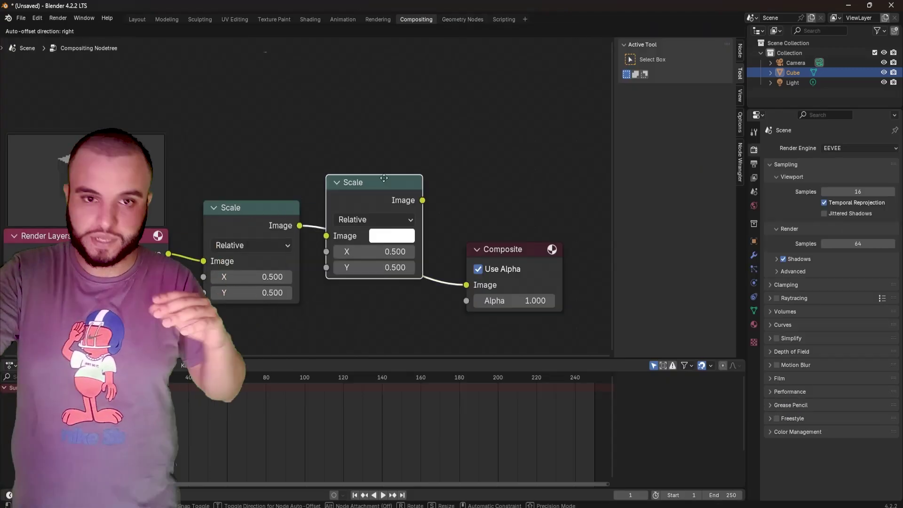
click(426, 208)
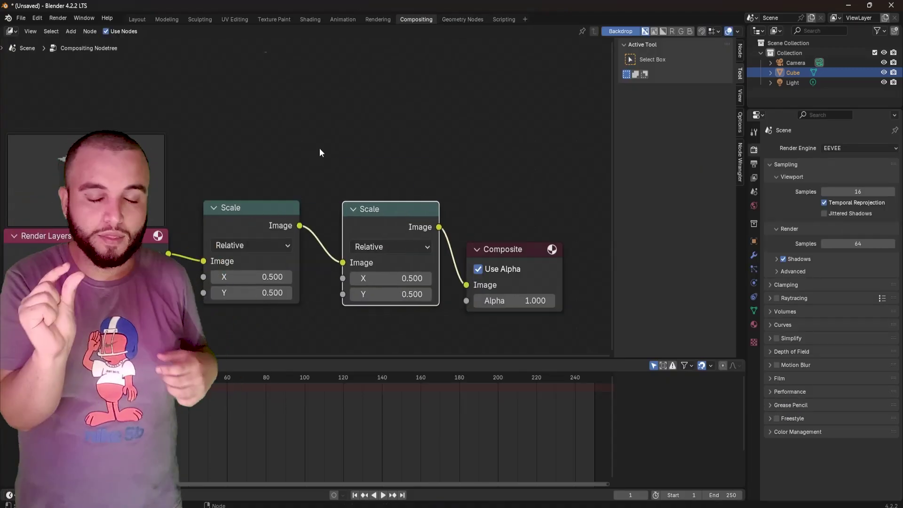
- Add a Pixelate node on the link between the two Scale nodes
key(Home)
key(shift+a)
text(pi)
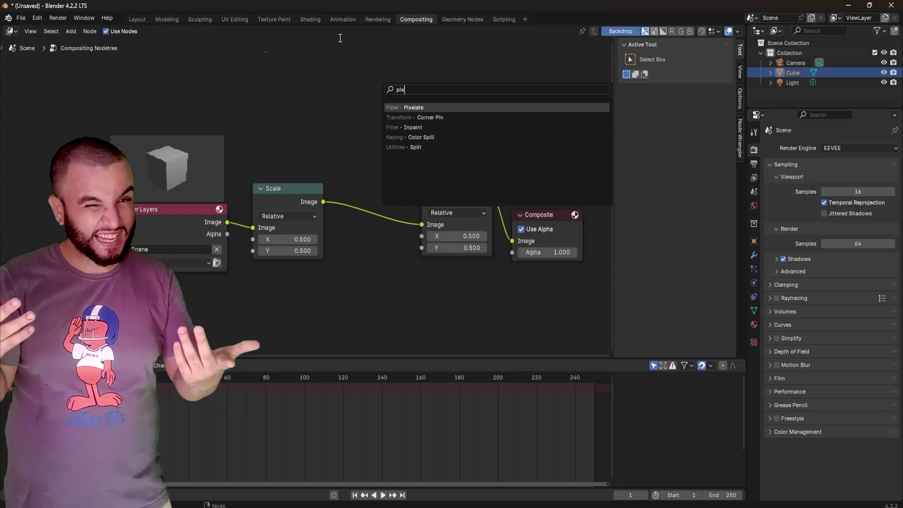
key(Return)
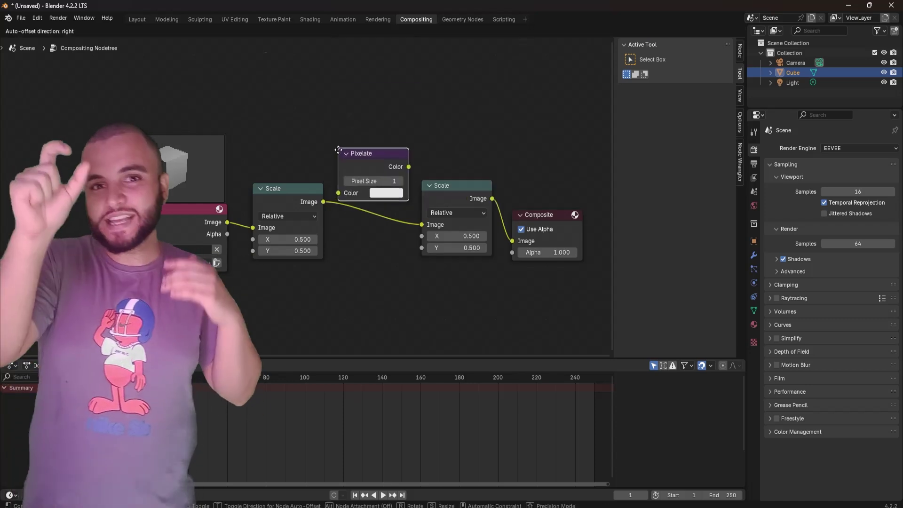
click(345, 175)
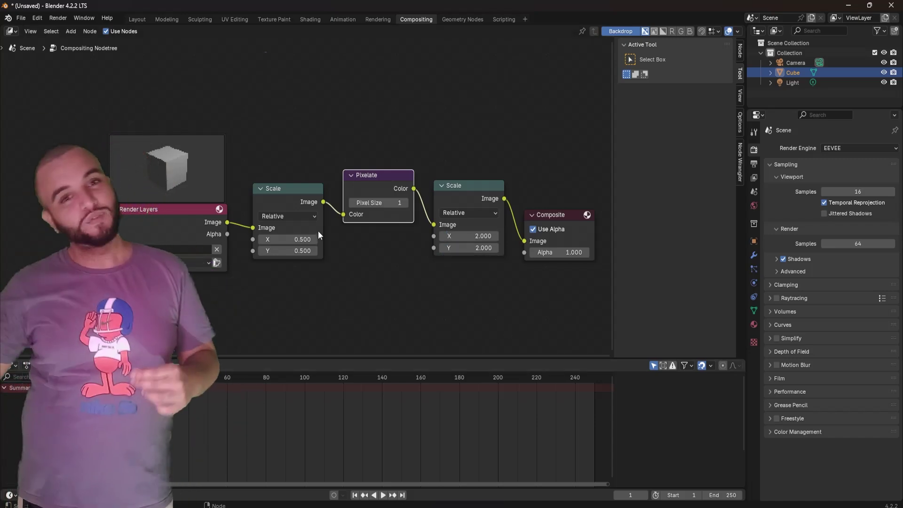
- Render the cube and examine its edges up close for the pixelation effect
key(F12)
scroll(572, 168, up, 5)
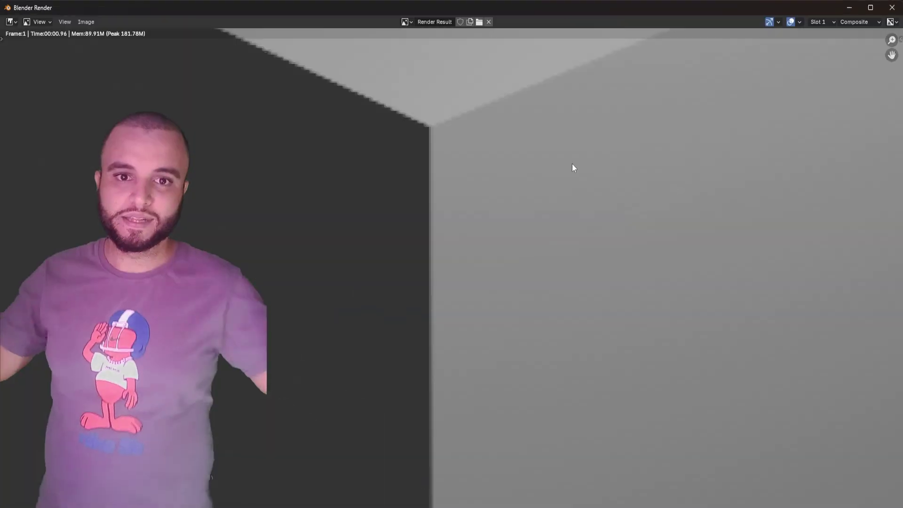
middle_drag(608, 165, 356, 428)
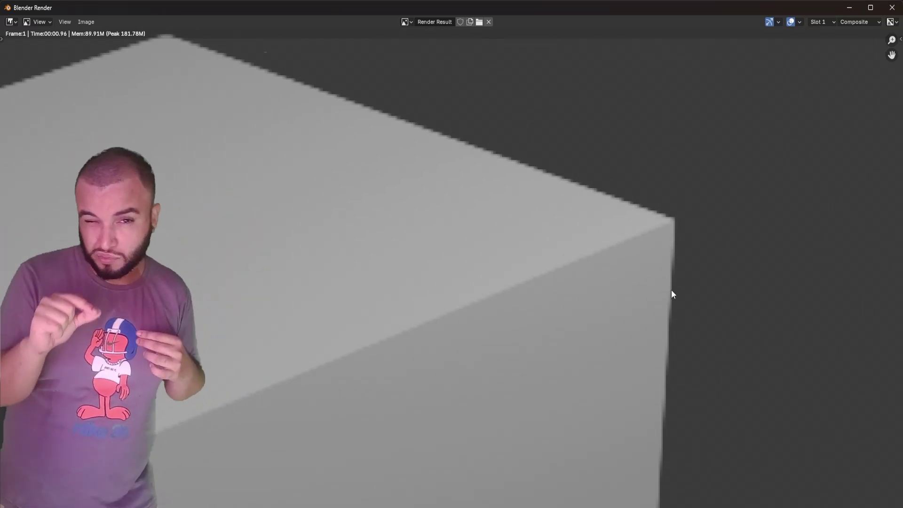
scroll(671, 295, down, 5)
middle_drag(470, 298, 608, 228)
scroll(608, 227, up, 6)
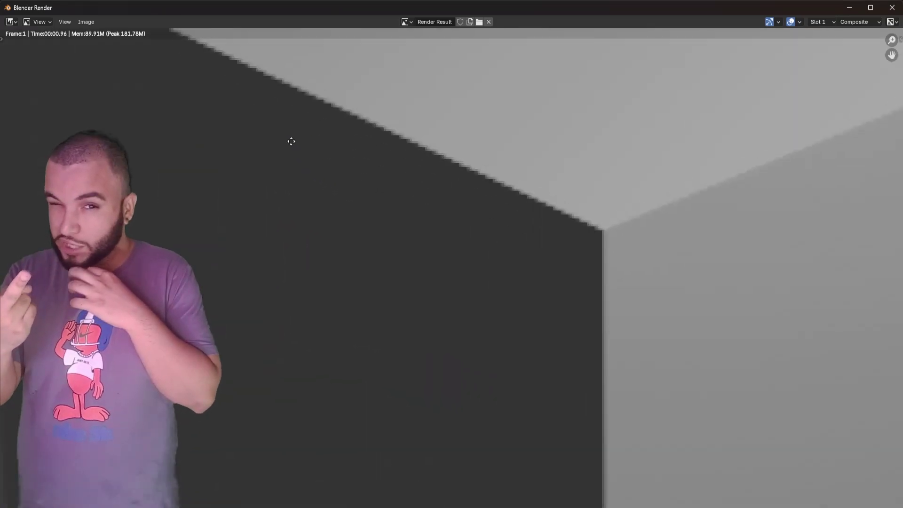
scroll(291, 141, down, 3)
scroll(421, 329, down, 3)
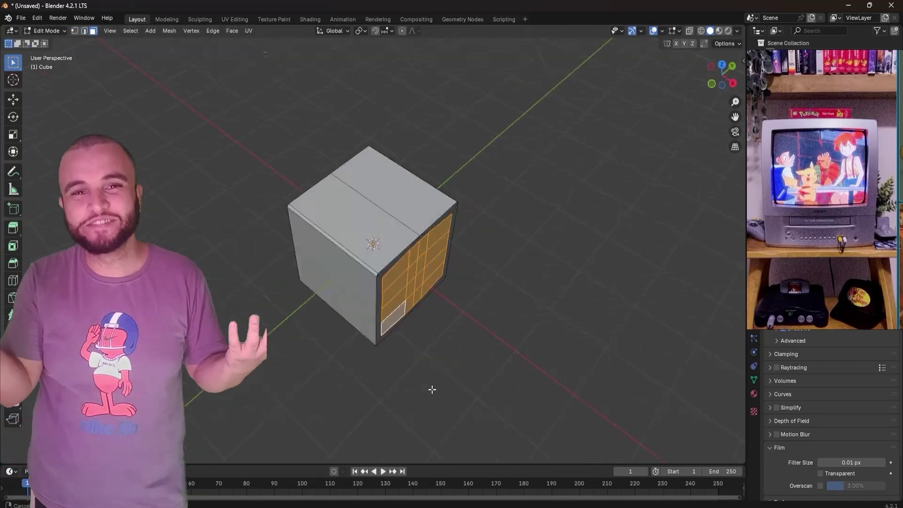
- View the TV model and its base through the scene camera and render the image
middle_drag(432, 390, 514, 445)
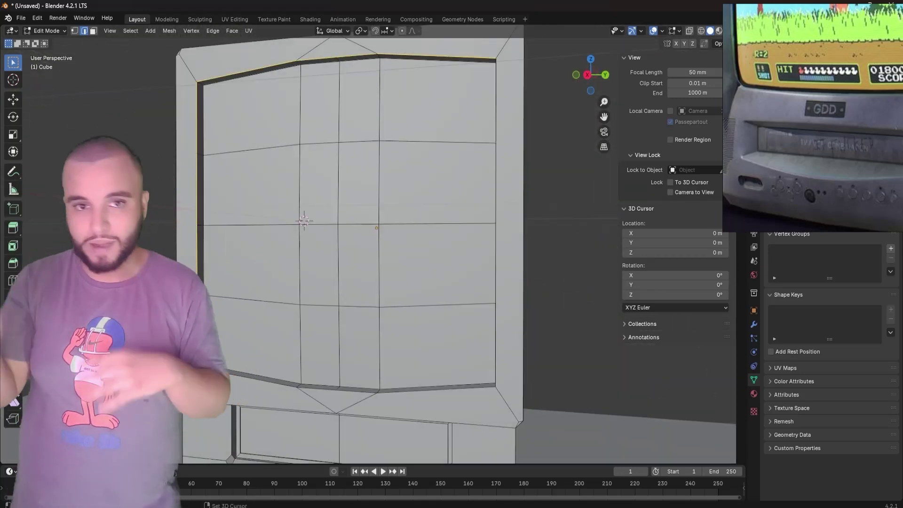
scroll(530, 317, down, 6)
key(KP_0)
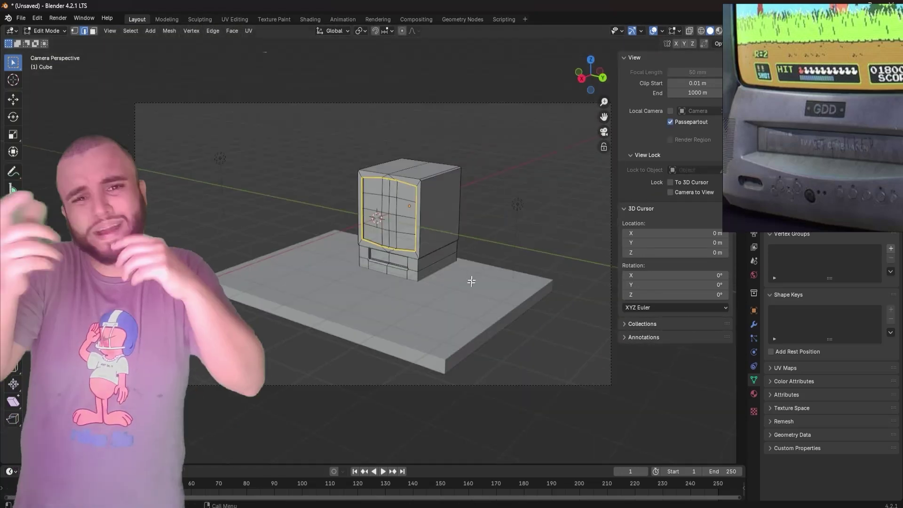
key(F12)
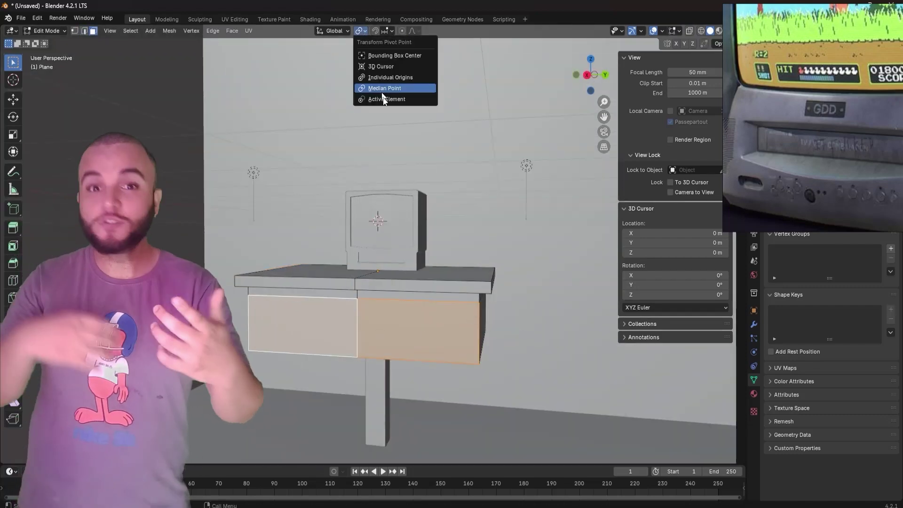
- Set the transform pivot to Active Element and inset the desk's two front drawer faces individually
click(383, 99)
key(i)
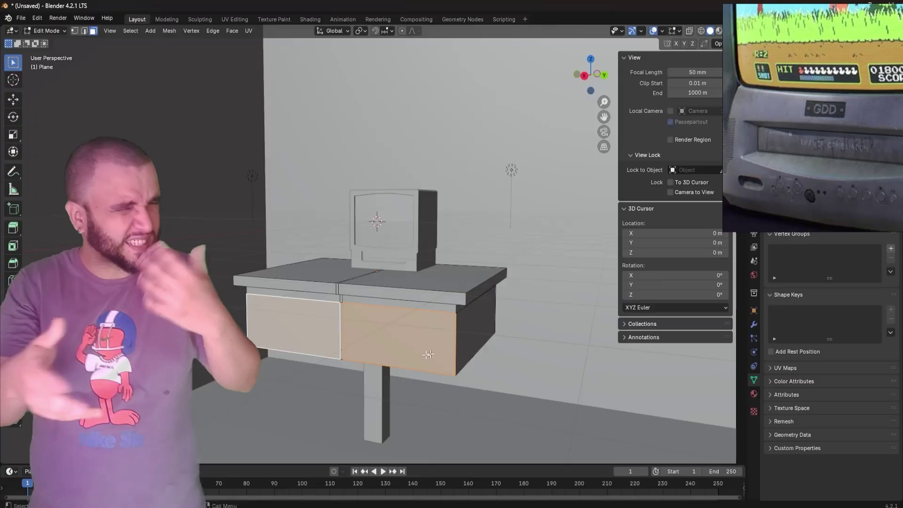
scroll(524, 323, up, 3)
scroll(483, 272, down, 3)
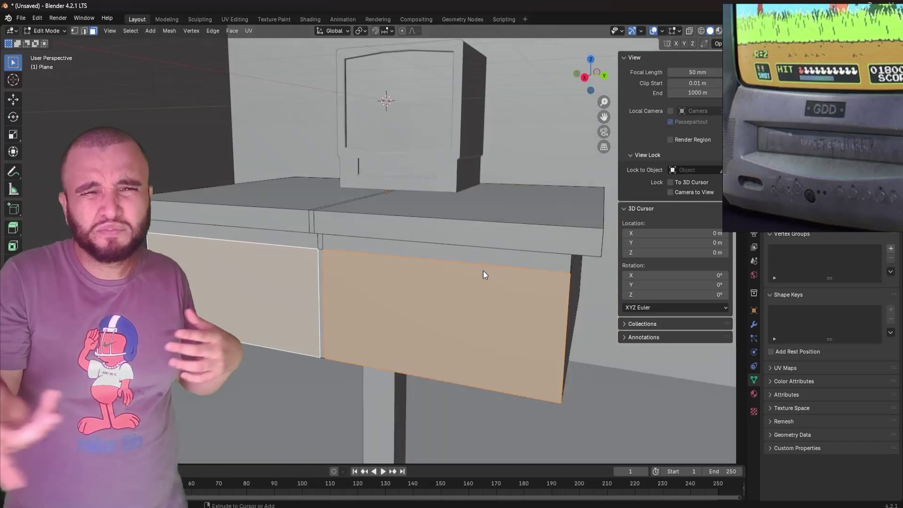
key(i)
click(518, 356)
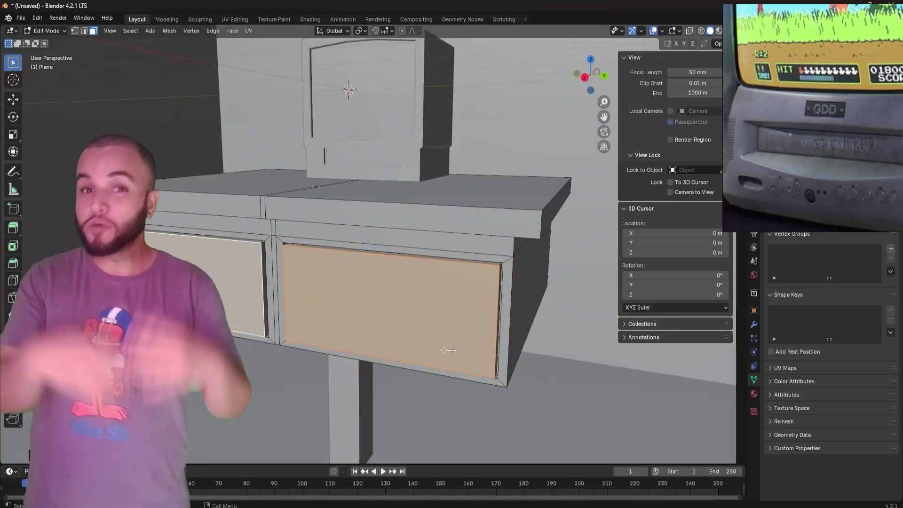
middle_drag(518, 356, 447, 357)
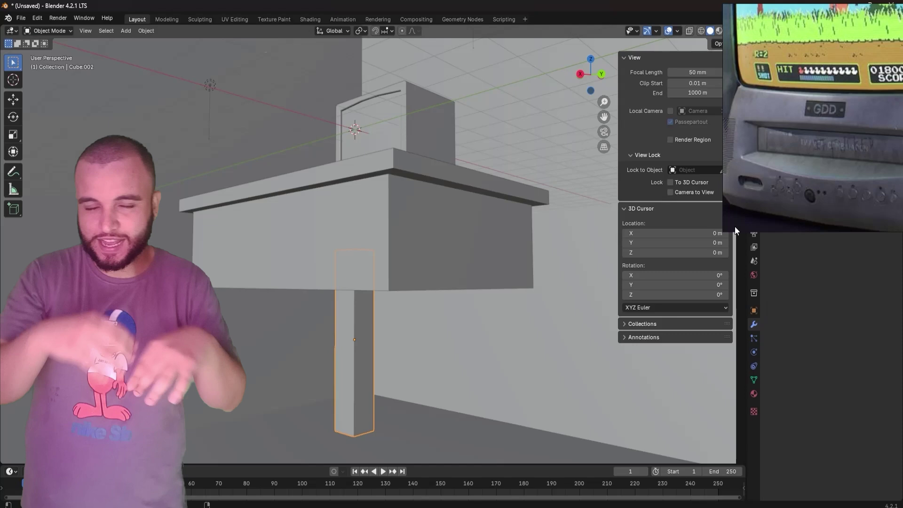
- Shrink the reference board to uncover the modifier settings and add a modifier to the desk's leg
drag(724, 230, 737, 185)
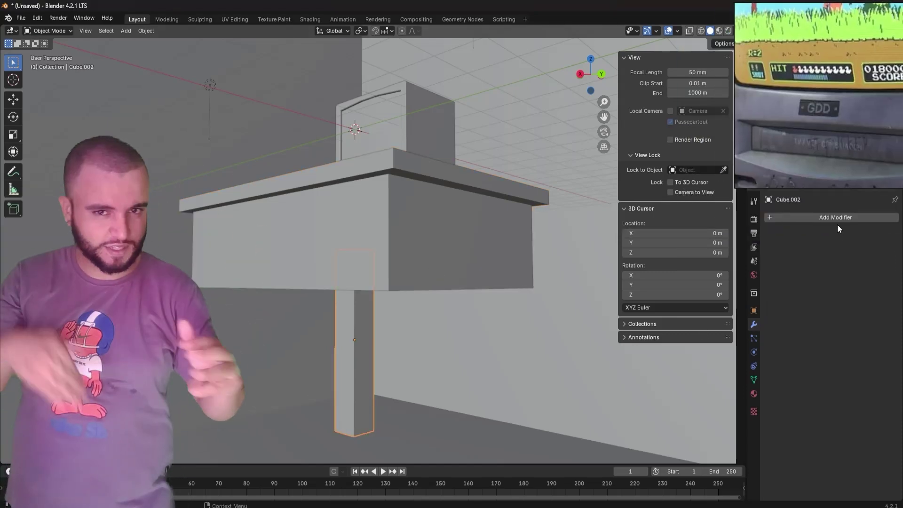
click(836, 218)
click(691, 323)
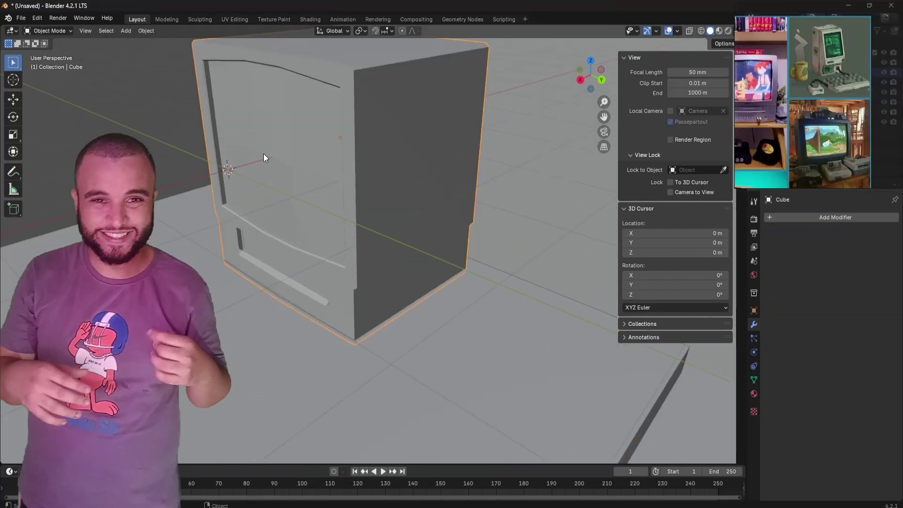
- Bulge the TV screen about 0.15 m along X with Smooth proportional editing, and bevel the casing's upper rear edge
key(g)
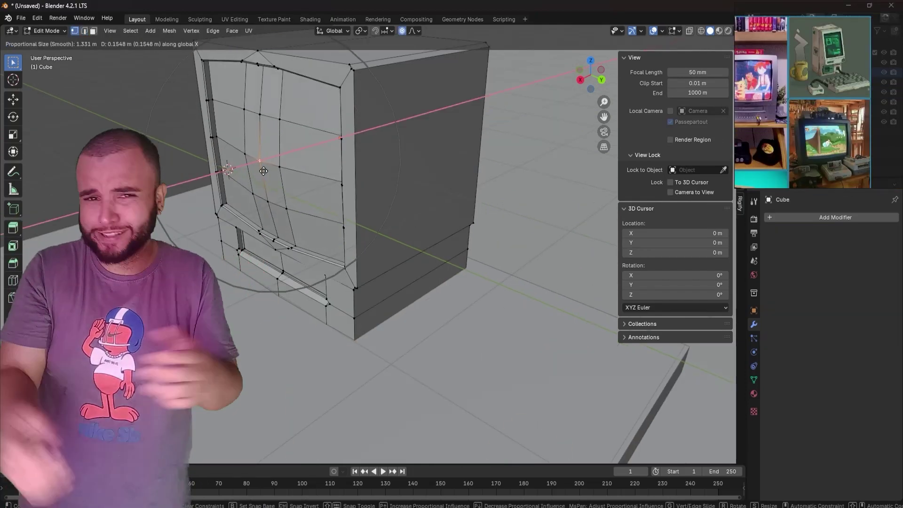
click(263, 171)
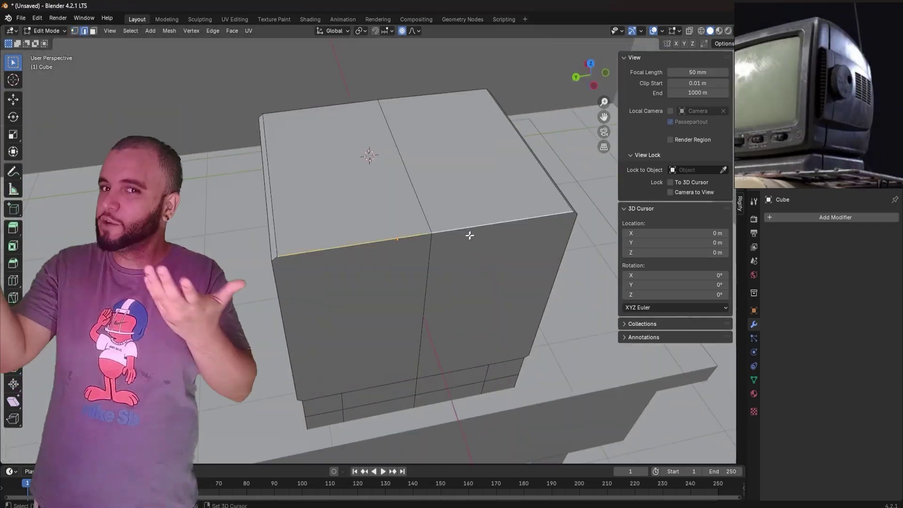
mouse_move(469, 235)
middle_down()
mouse_move(425, 239)
mouse_move(341, 224)
mouse_move(464, 250)
middle_up()
key(ctrl+b)
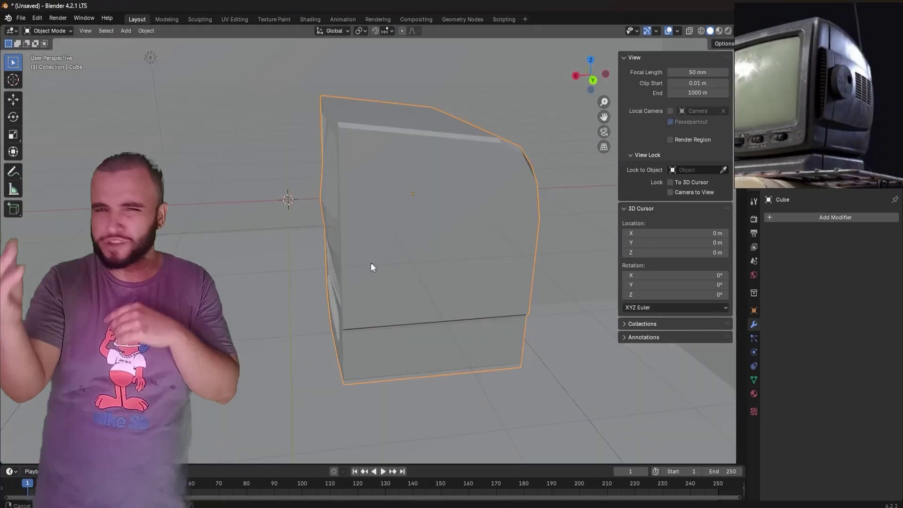
- Add a cube and scale it along Z and X into a flat slab for the video player
middle_drag(373, 264, 495, 223)
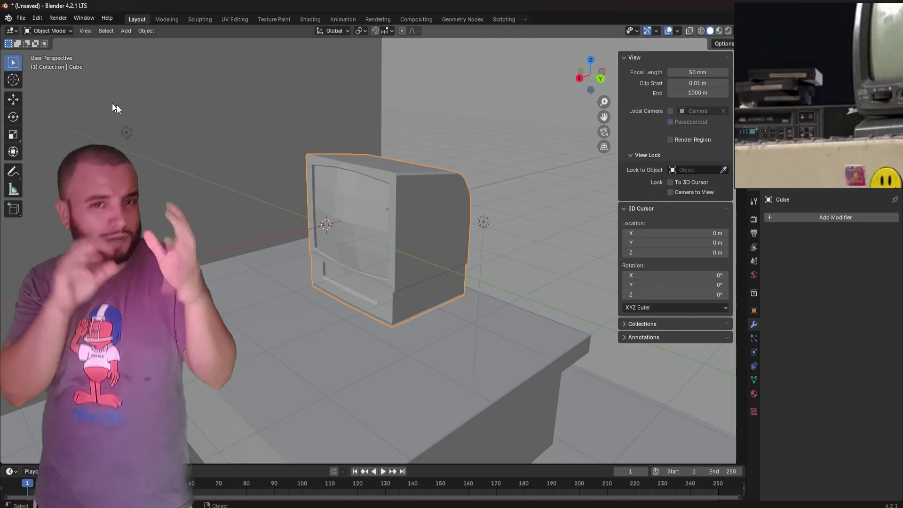
key(shift+a)
click(343, 322)
key(s)
key(z)
key(x)
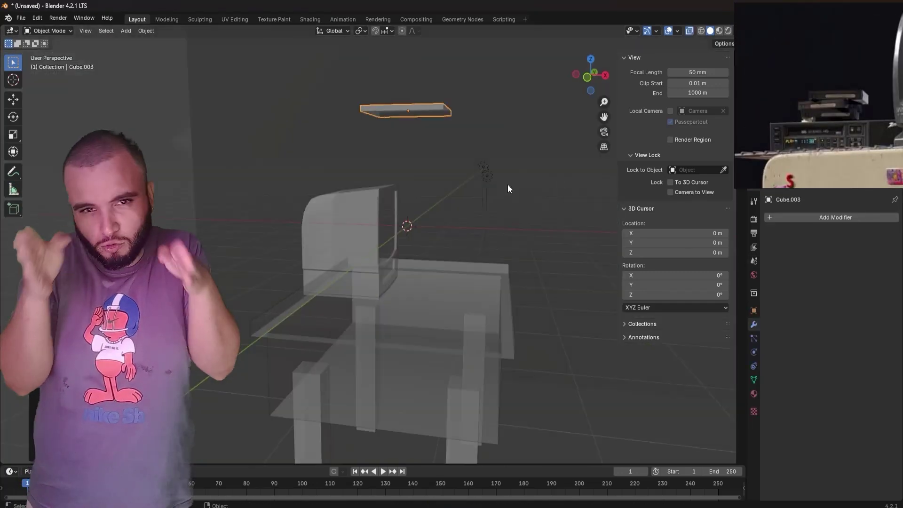
- Check the slab's placement in front of the TV and thicken it about 2.2 times along Z
key(KP_1)
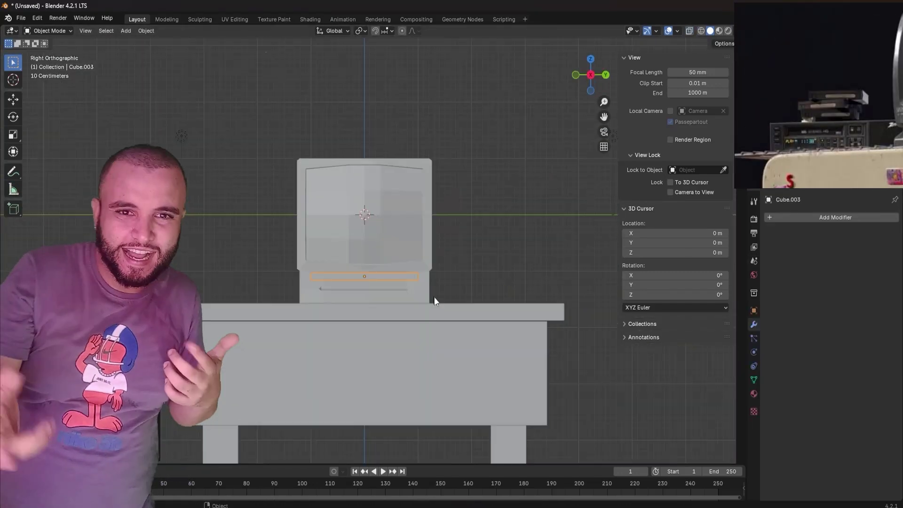
middle_drag(434, 301, 512, 339)
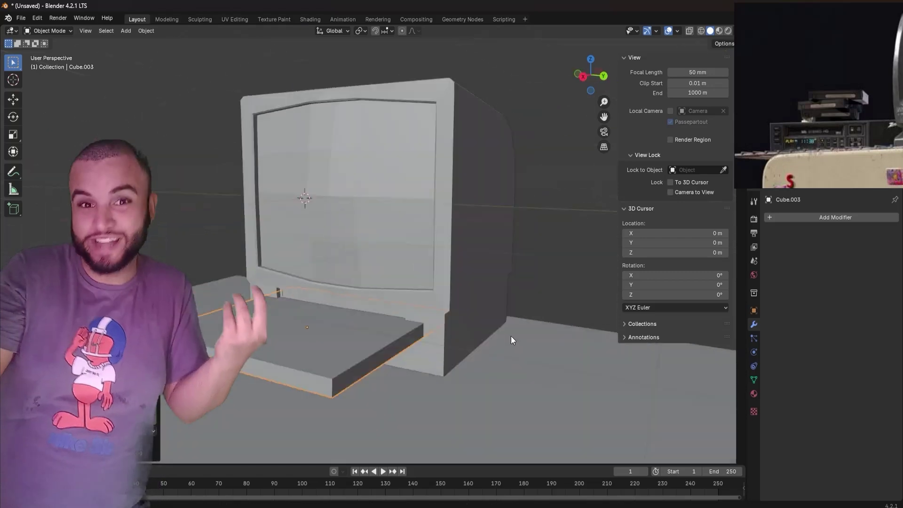
scroll(522, 333, up, 3)
key(s)
key(x)
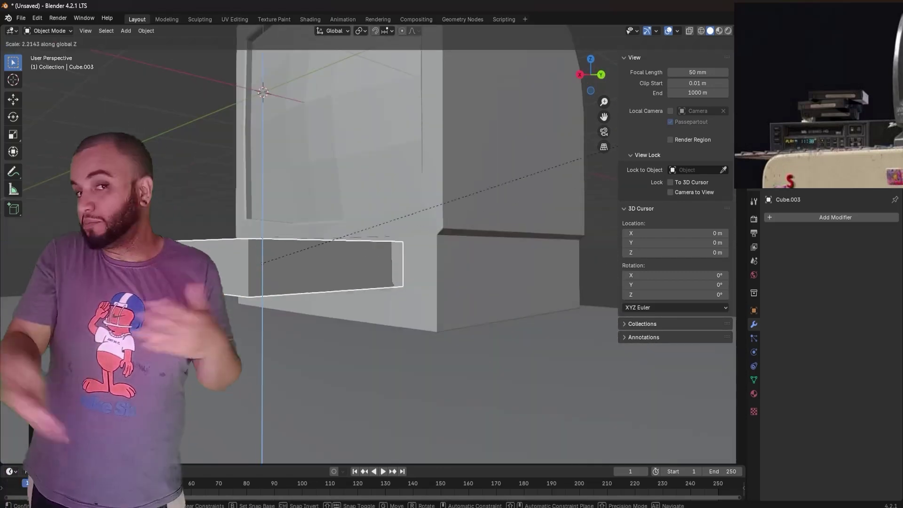
click(440, 278)
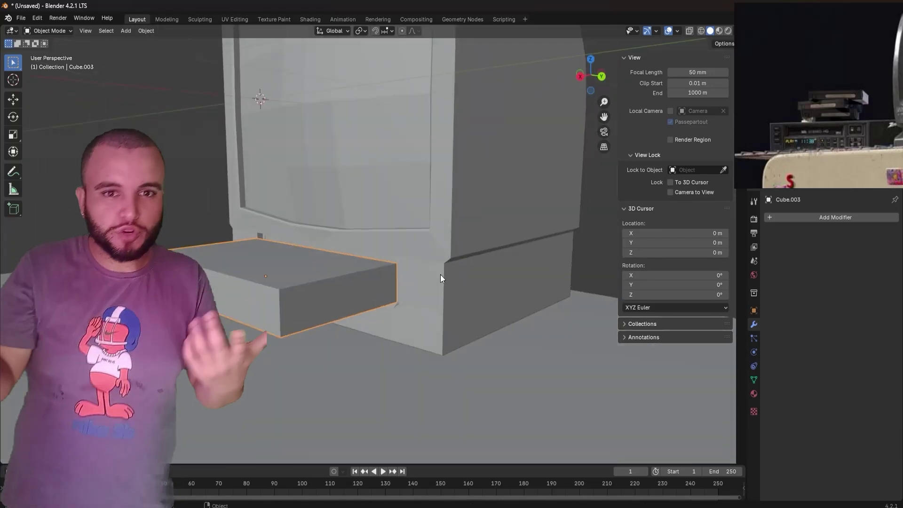
- Move the slab about 1.5 m in the negative X direction
scroll(475, 308, down, 6)
middle_drag(508, 338, 409, 349)
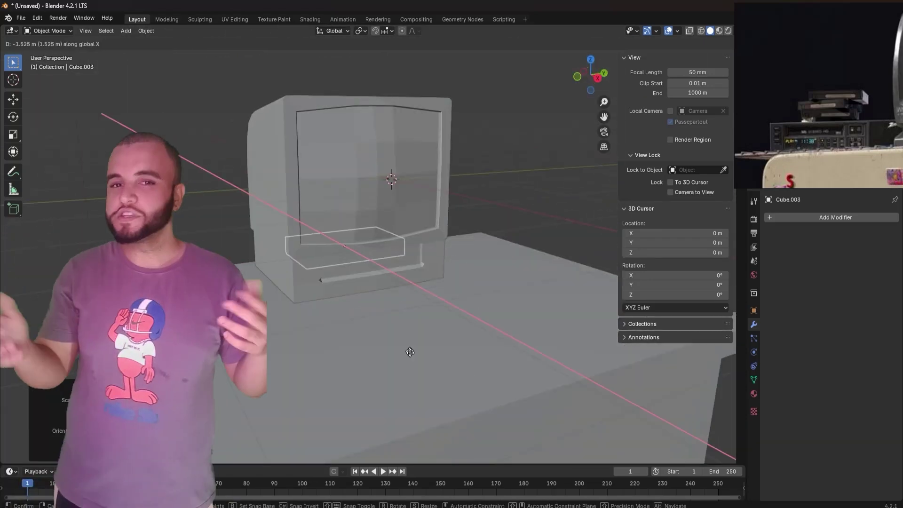
key(g)
click(300, 338)
- Stack a copy of the slab on top of the first by raising it along Z
scroll(275, 318, up, 4)
middle_drag(274, 318, 309, 268)
key(g)
key(z)
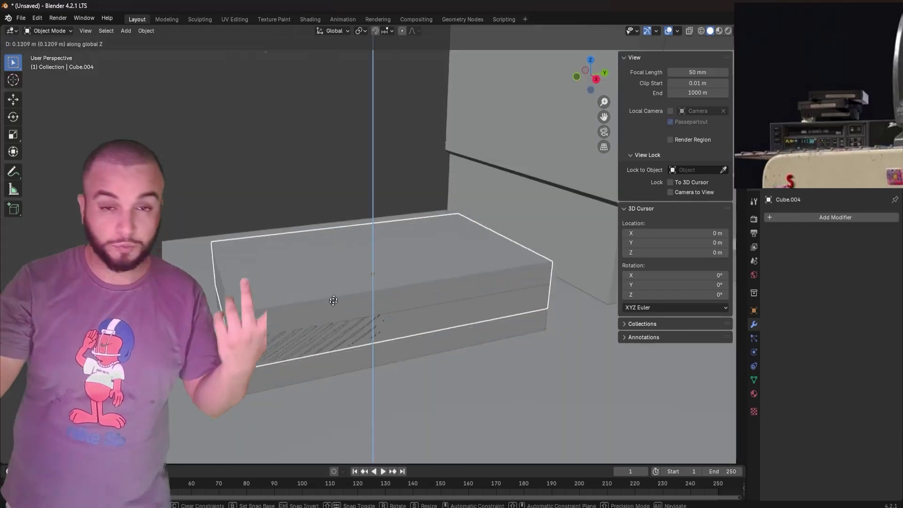
click(350, 284)
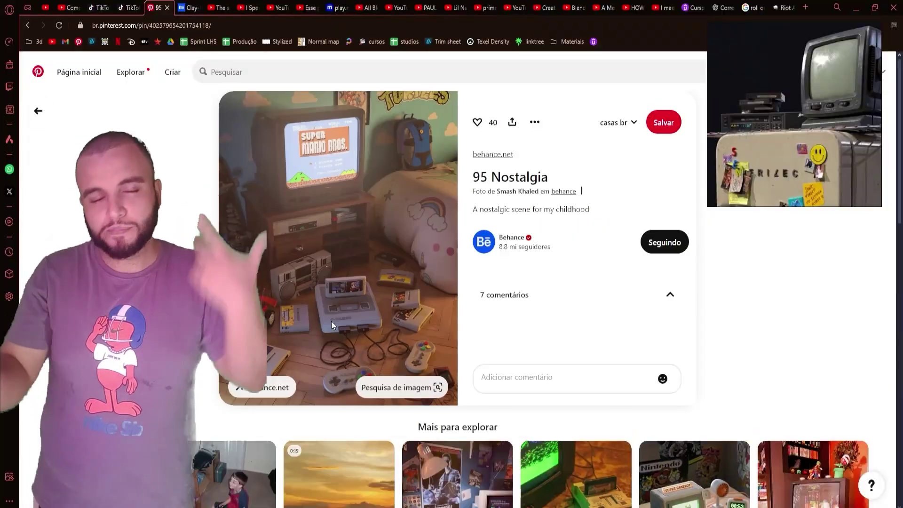
- Switch to Pinterest, browse the related retro console pins and open the PSone Crash Bandicoot pin
scroll(331, 324, down, 3)
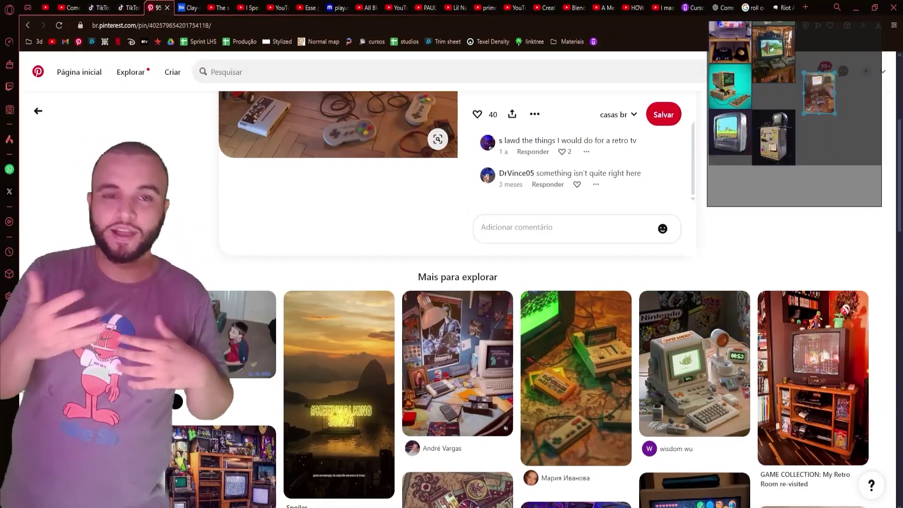
scroll(695, 455, down, 10)
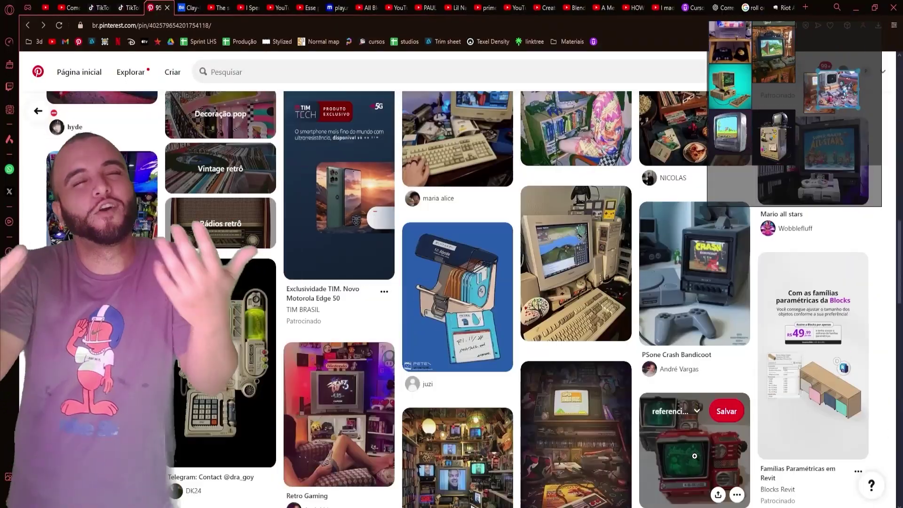
click(719, 282)
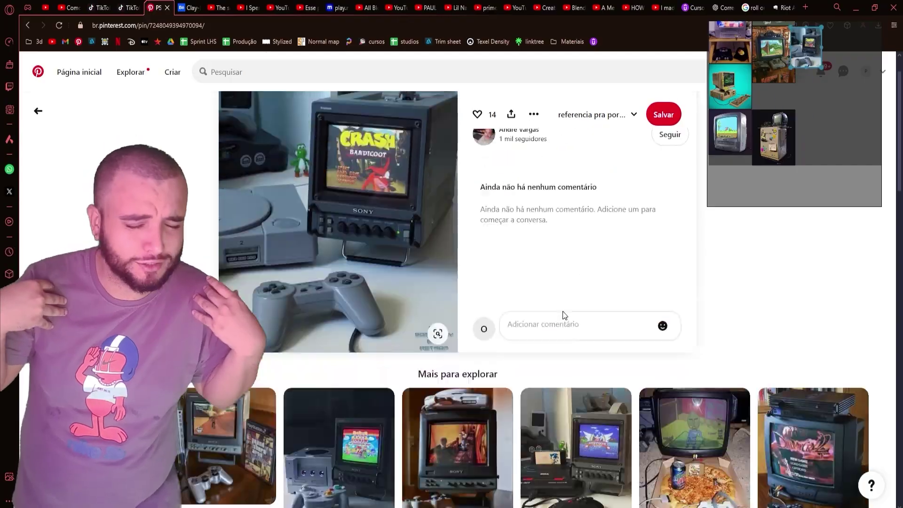
scroll(562, 317, down, 7)
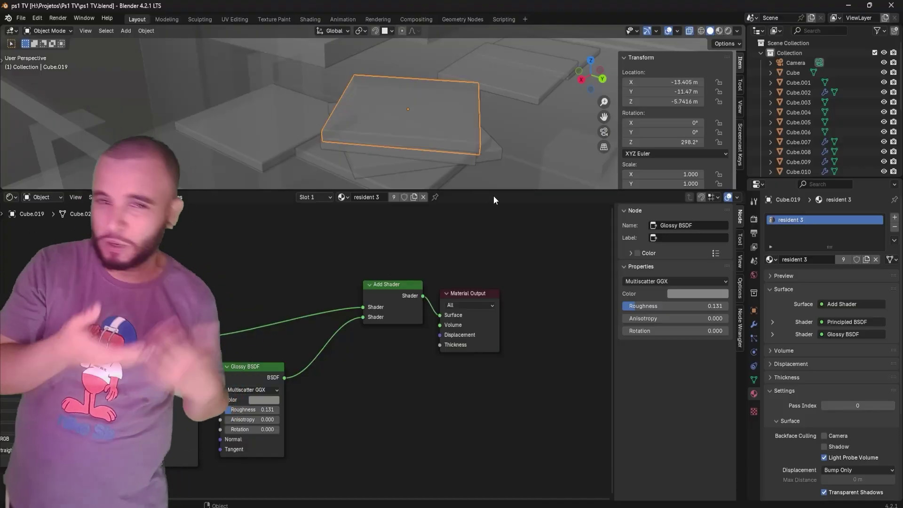
- In Blender, enlarge the 3D viewport over the shader editor and show the camera view in Rendered shading
drag(494, 191, 498, 480)
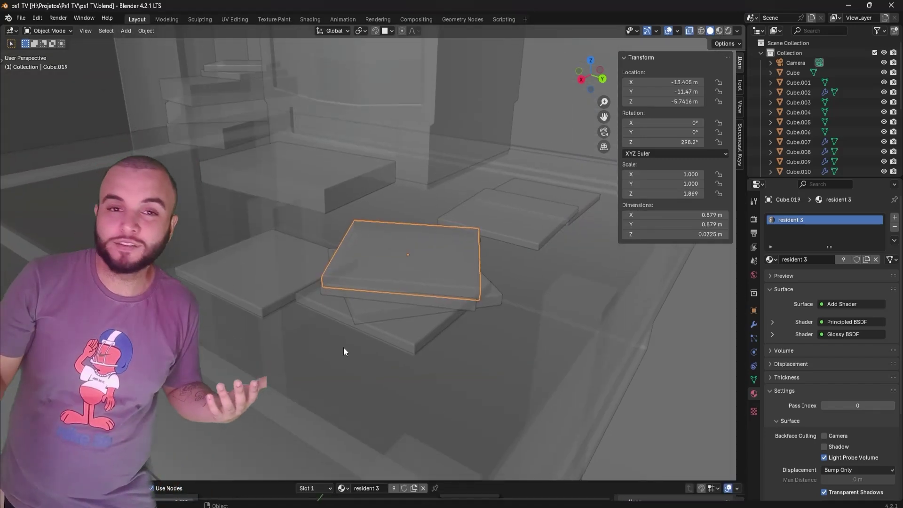
scroll(343, 347, down, 5)
key(KP_0)
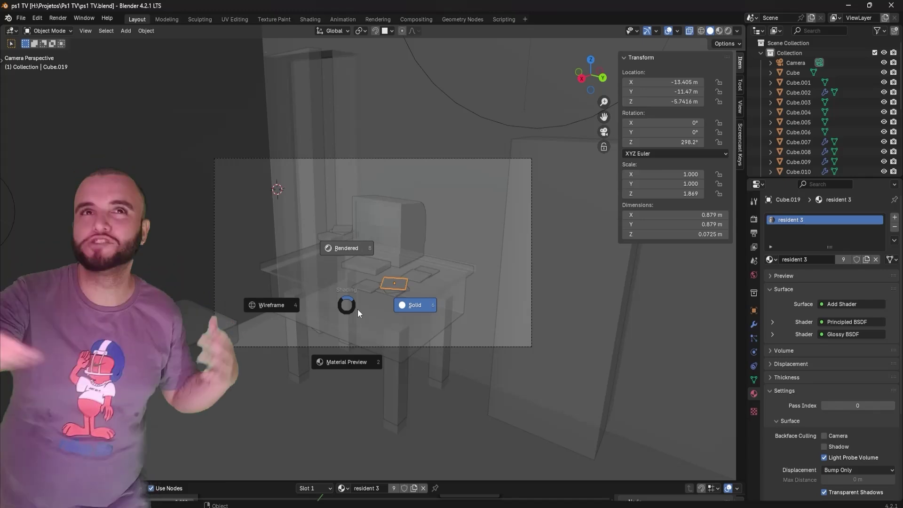
key(8)
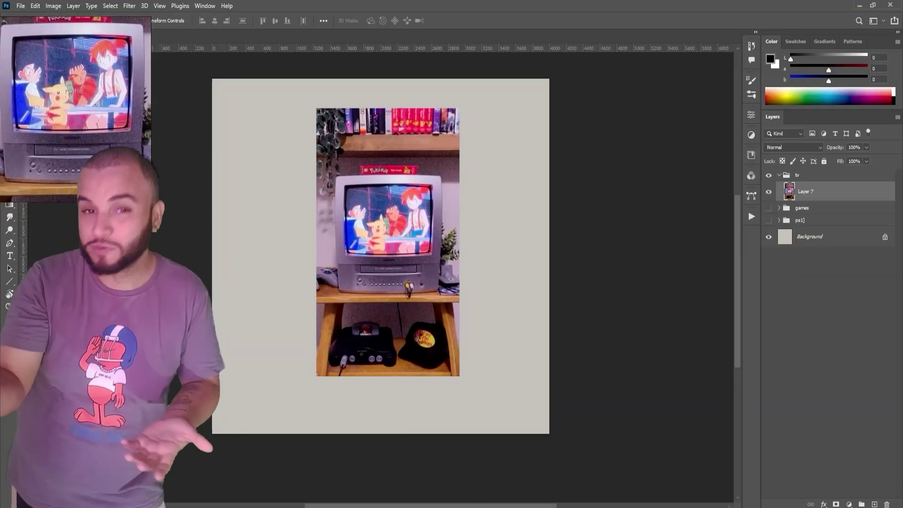
- Switch to Photoshop and reposition the TV photo layer on the canvas
drag(242, 325, 358, 346)
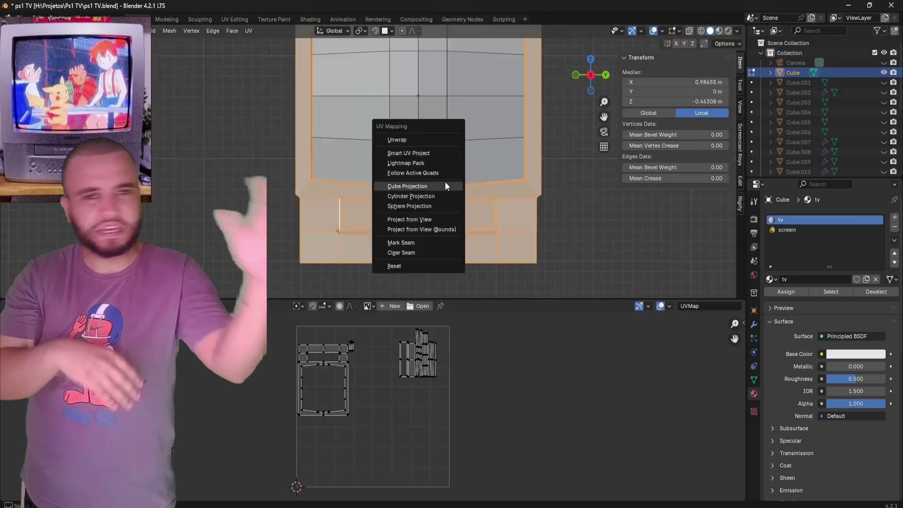
- In Blender, UV-map the TV casing's front, side and top faces with Project from View and check the textured model
click(413, 218)
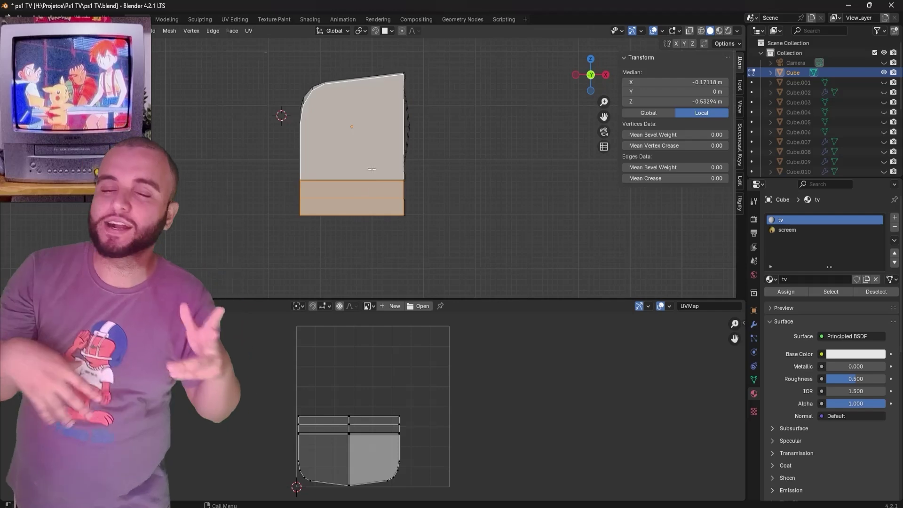
key(u)
click(348, 213)
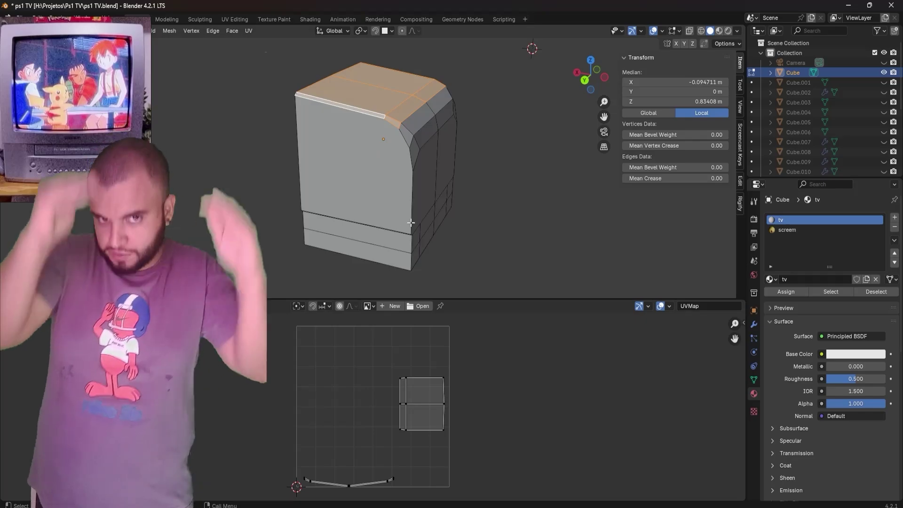
key(KP_7)
key(u)
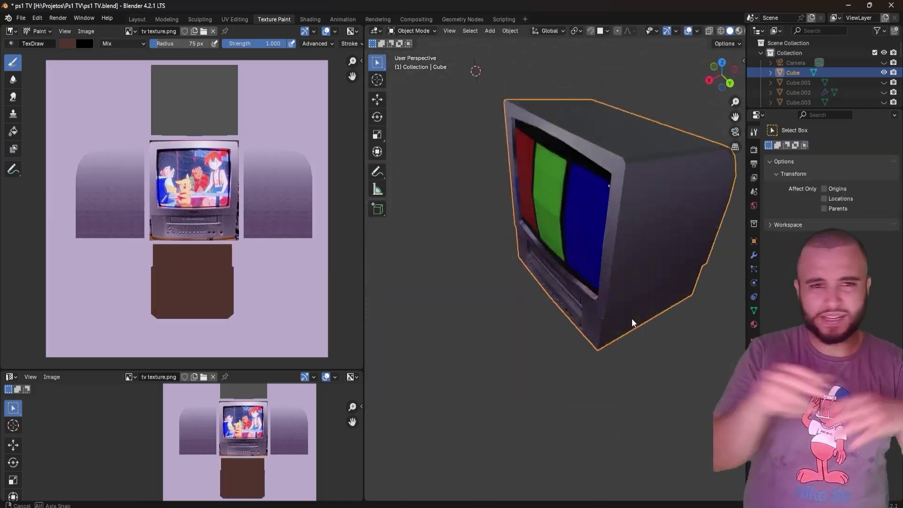
middle_drag(631, 317, 550, 282)
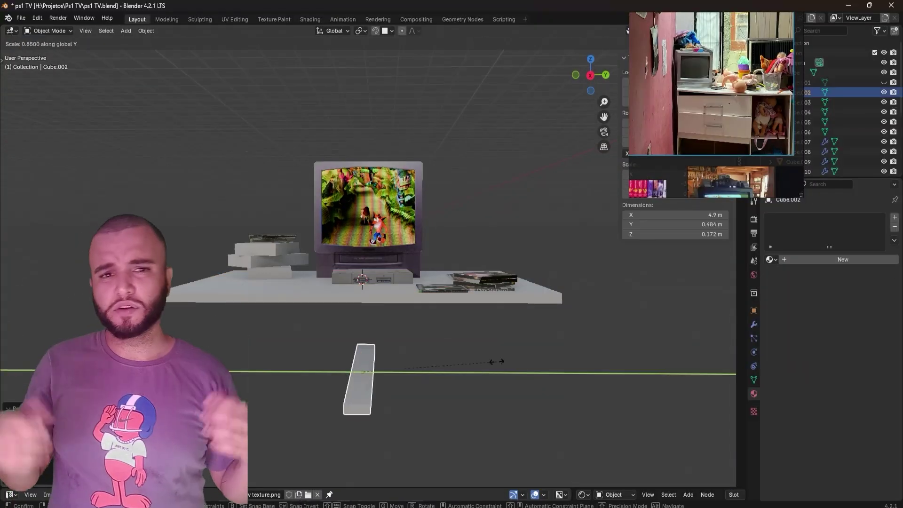
- Scale the bar beneath the desktop by about 0.85 along Y
click(488, 316)
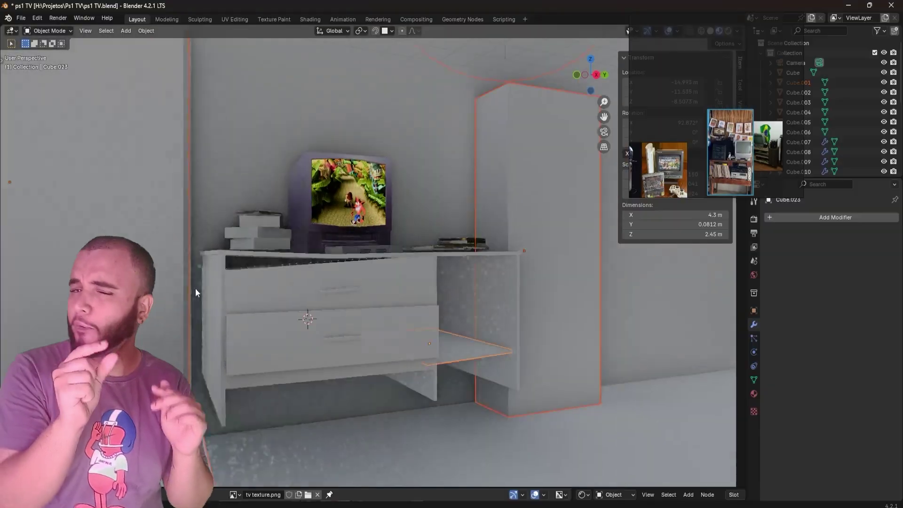
key(x)
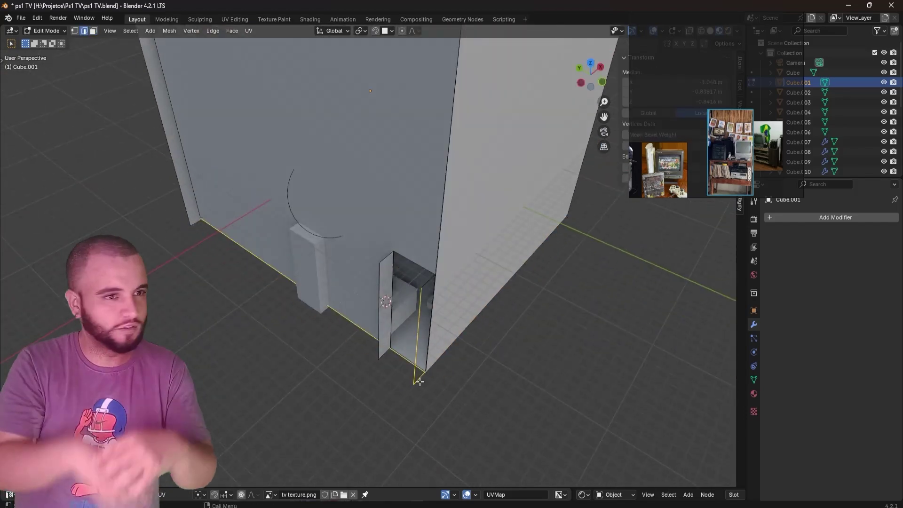
right_click(419, 381)
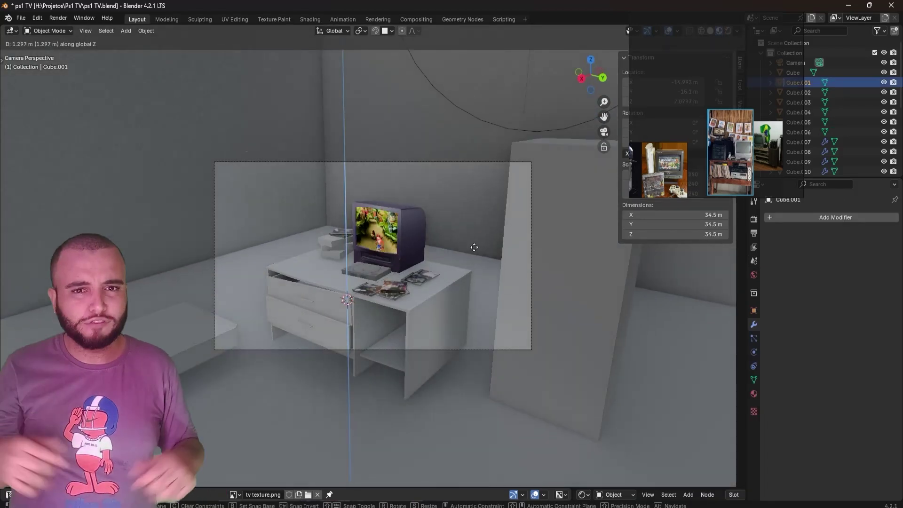
- Refit the room box in the camera view: raise it about 1.3 m, scale it about 0.97 along X, and shift it along Y
click(413, 303)
key(s)
key(x)
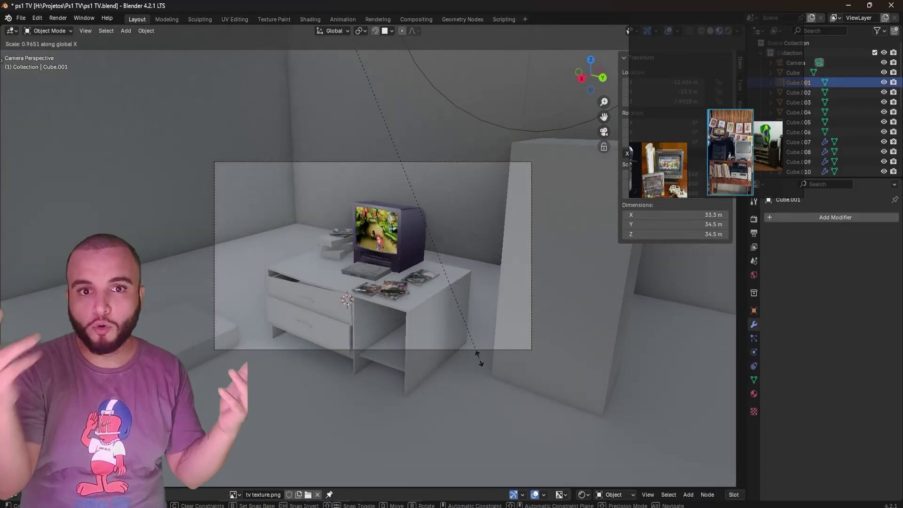
click(494, 326)
key(g)
key(y)
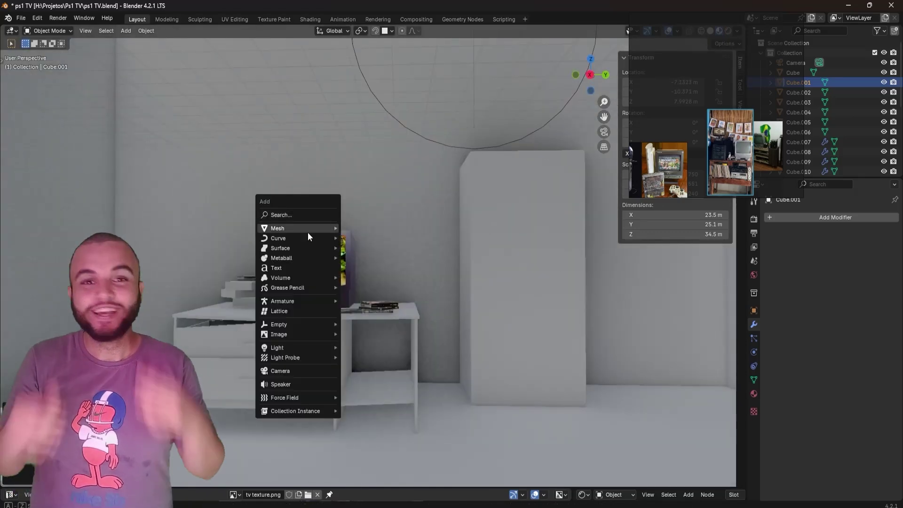
- Add a 2 m cube beside the TV and raise it about 3.8 m along Z
click(307, 232)
key(g)
key(z)
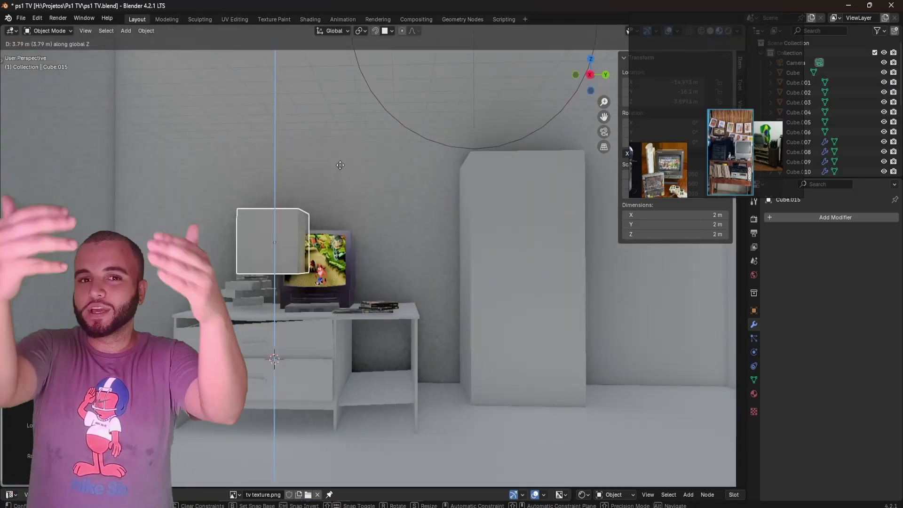
click(421, 214)
- Scale the cube along X, Z and Y into a large window-sized box above the desk
key(s)
key(x)
click(416, 215)
key(s)
key(z)
click(353, 218)
key(s)
key(y)
click(362, 202)
- Reposition the tall cabinet beside the desk with a move along X and a rotation
key(g)
key(x)
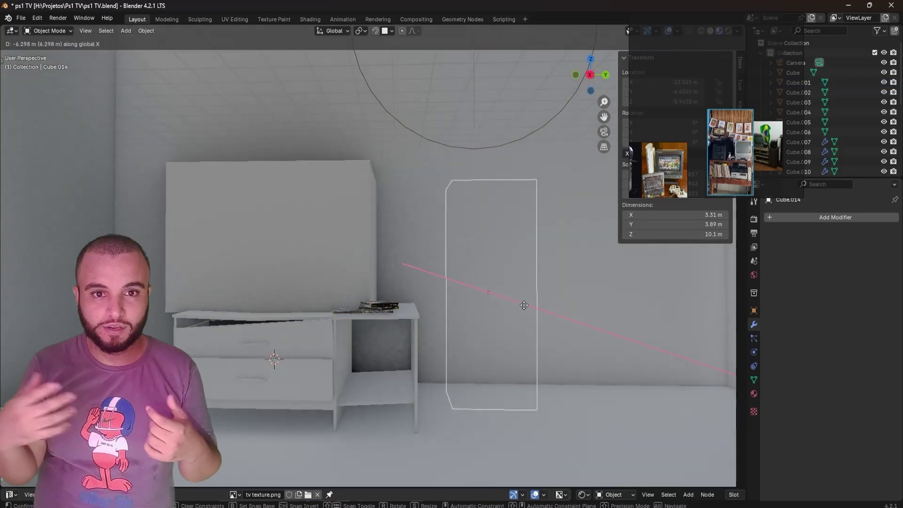
key(r)
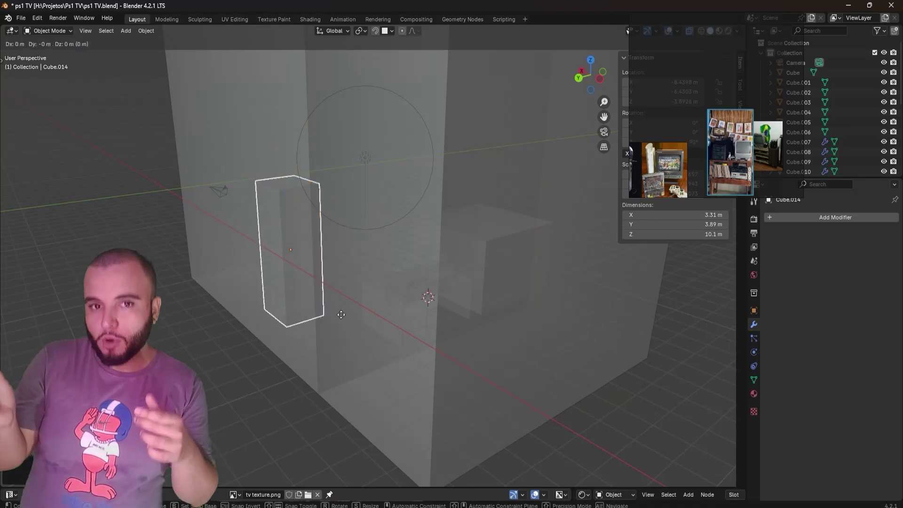
- Add a Generate modifier to the room box for the window opening above the desk
click(804, 217)
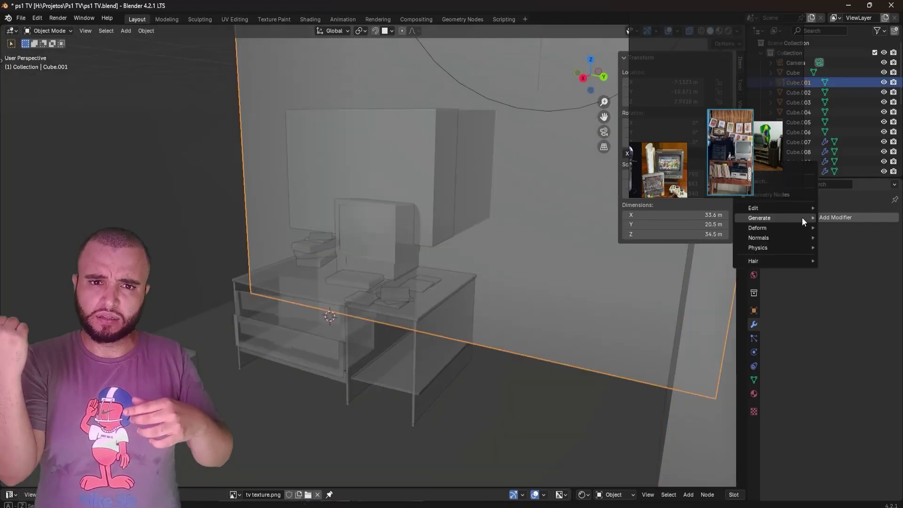
mouse_move(776, 219)
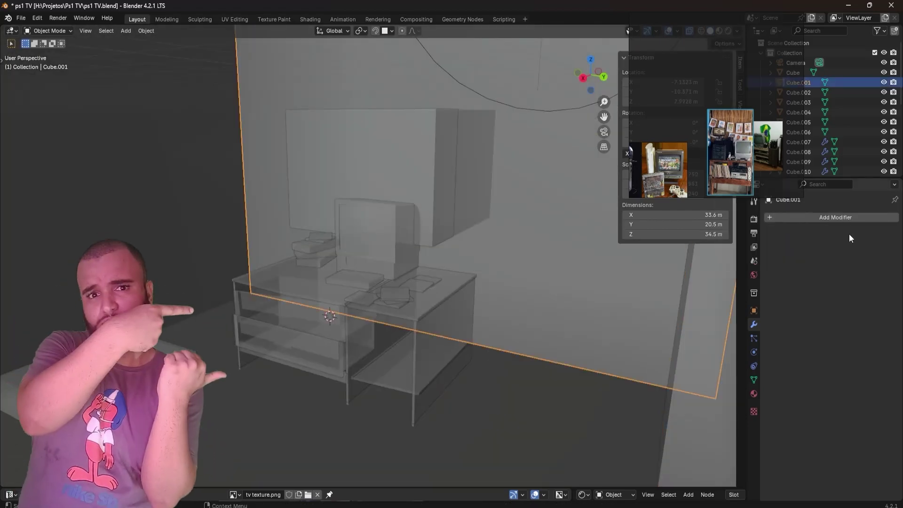
click(844, 217)
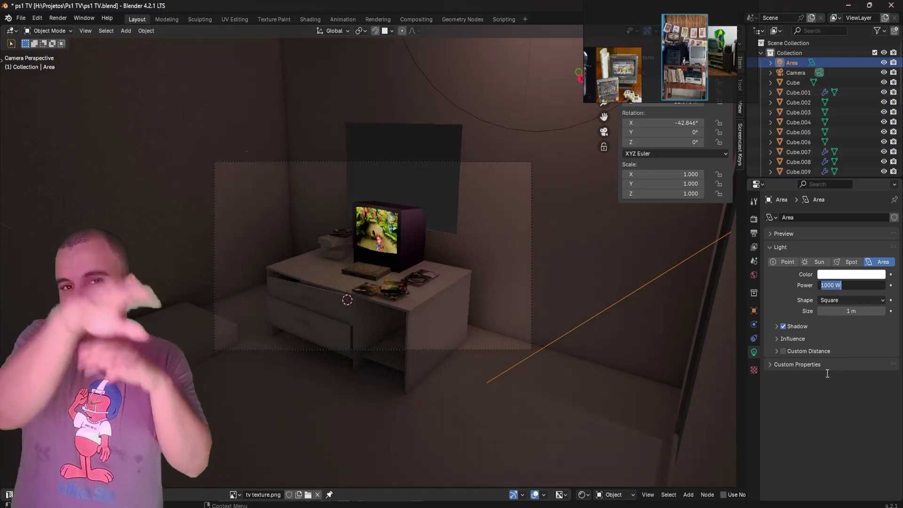
- Set the area light's power to 5000 W
text(5000)
key(Return)
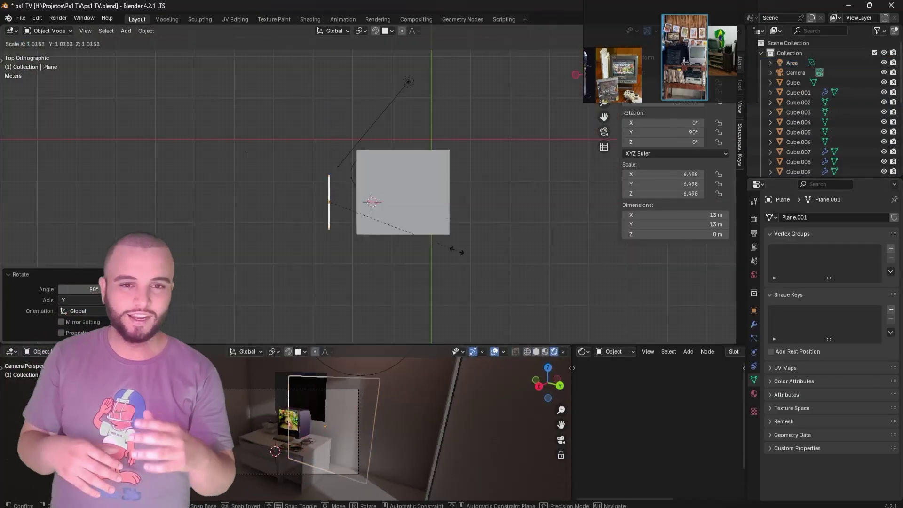
- Raise the large upright plane outside the room about 28.5 m along Z and add a Sun light beside it
key(g)
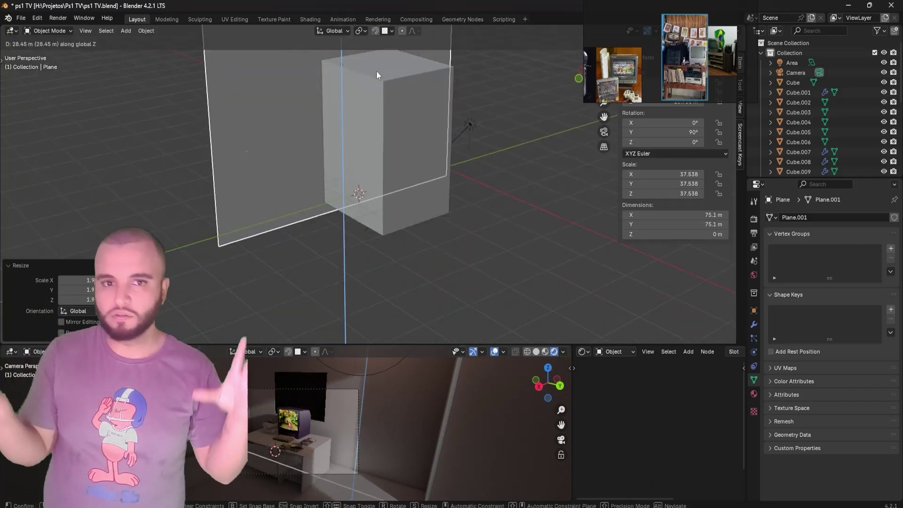
middle_drag(376, 71, 311, 236)
key(shift+a)
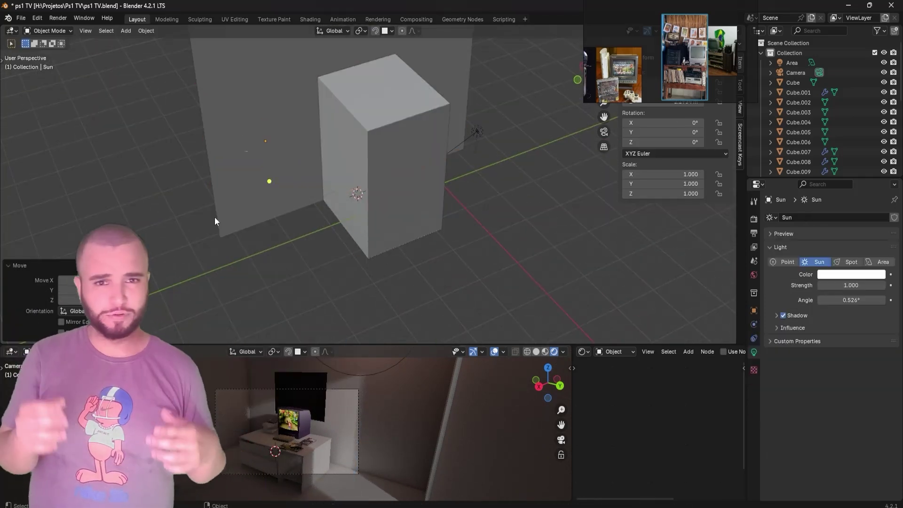
- Reposition the Sun light, place the duplicated curtain plane beside the window, and check the render
key(g)
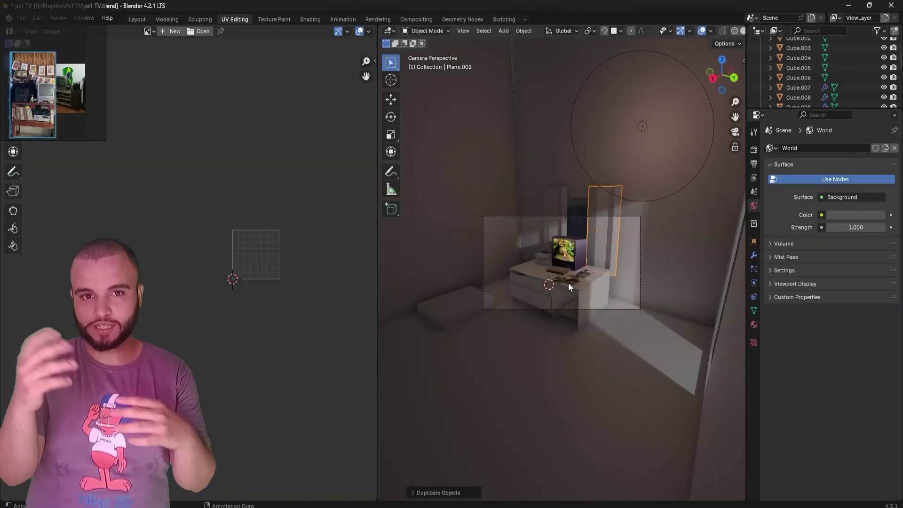
click(632, 280)
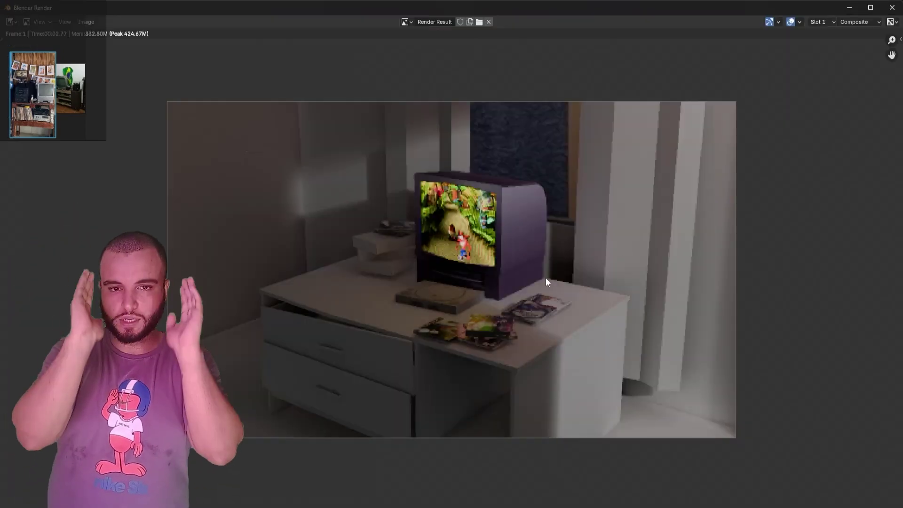
scroll(541, 264, down, 4)
key(alt+Tab)
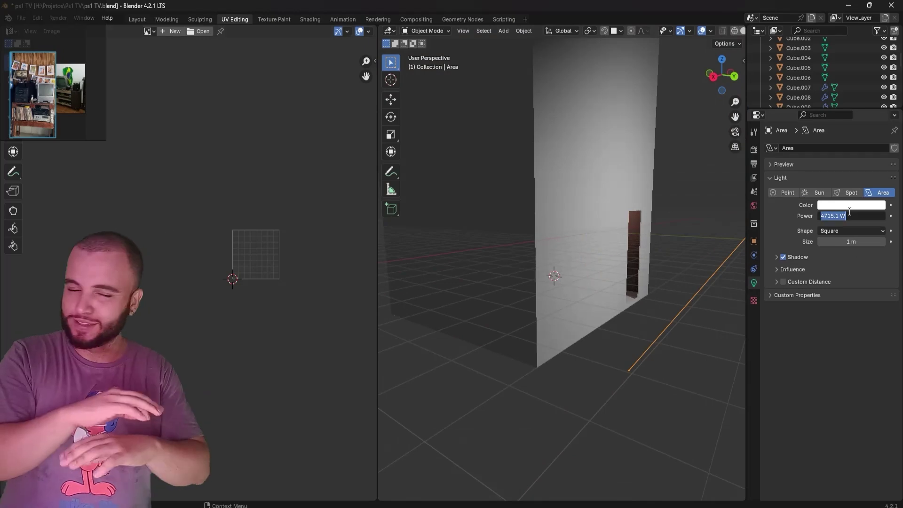
- Set the area light's power to 1000 W and reduce the world background strength to 0.4
text(1000)
key(Return)
click(849, 205)
key(KP_0)
click(754, 206)
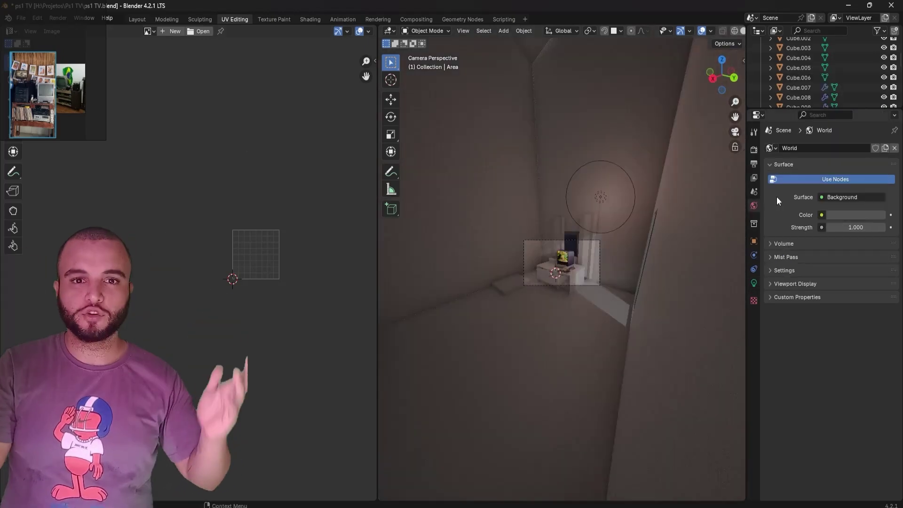
drag(867, 227, 841, 228)
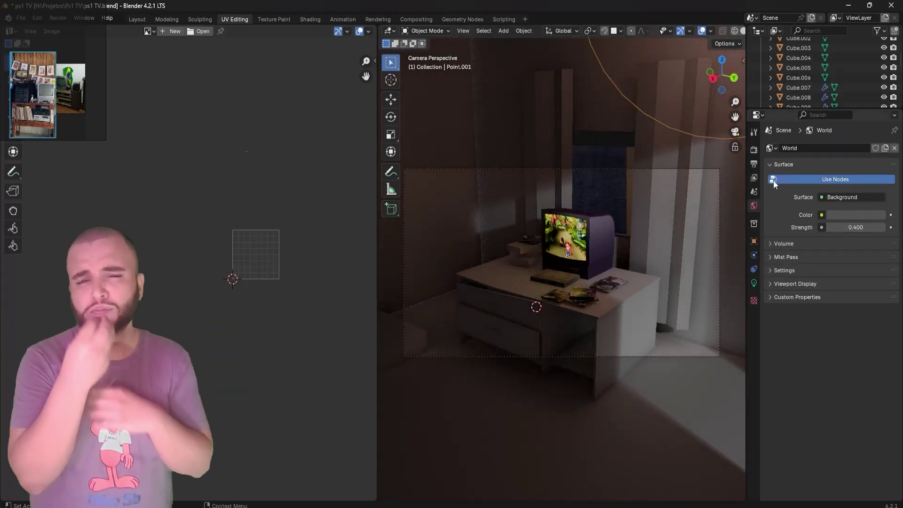
- Render the scene and inspect the dimmed lighting around the TV and desk up close
click(753, 283)
key(F12)
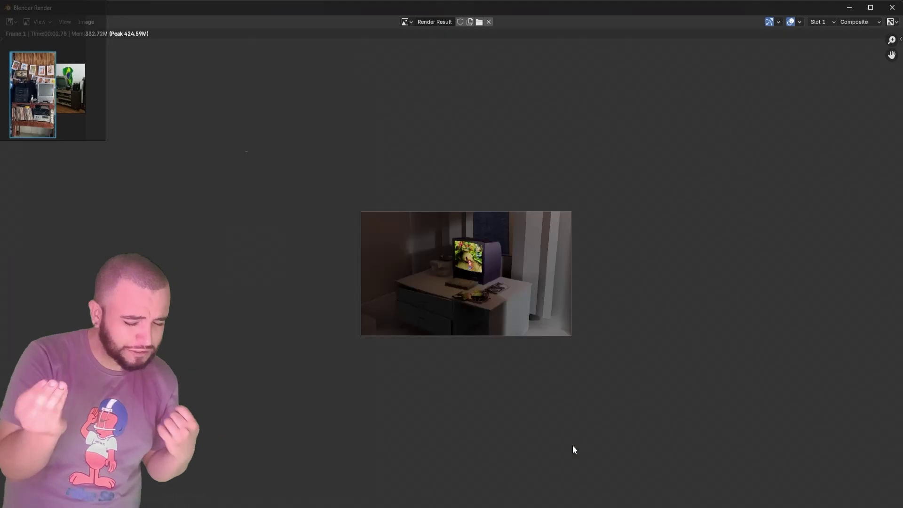
scroll(490, 293, up, 4)
scroll(460, 339, down, 2)
scroll(461, 341, up, 3)
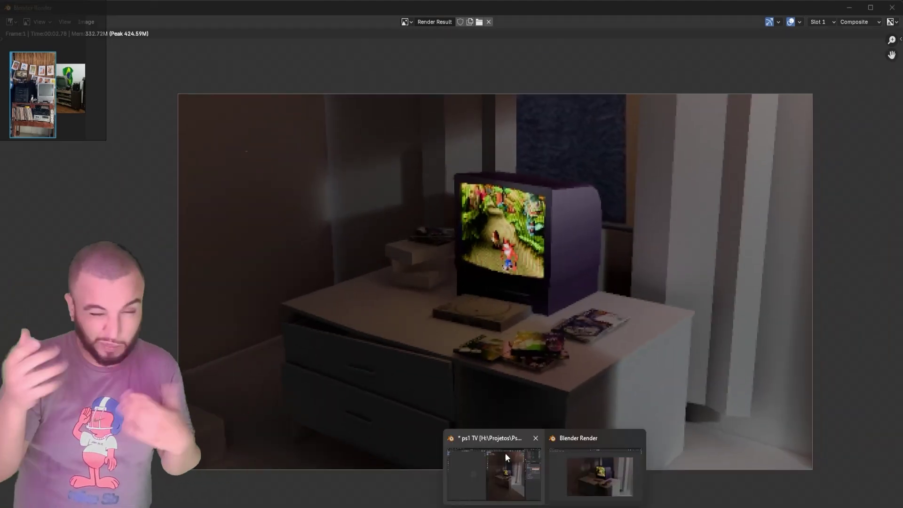
click(504, 453)
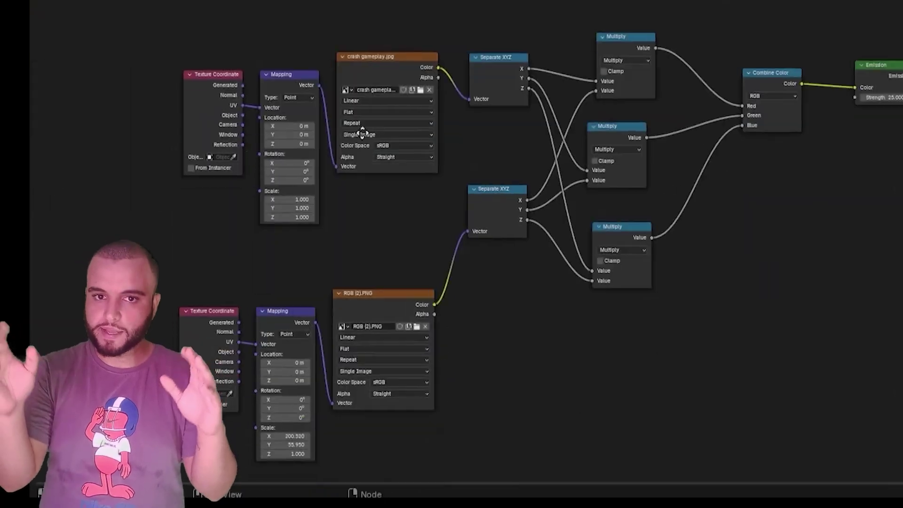
- Add Mapping and Texture Coordinate nodes before the cube's Image Texture node and connect them through their vector inputs
scroll(559, 193, up, 2)
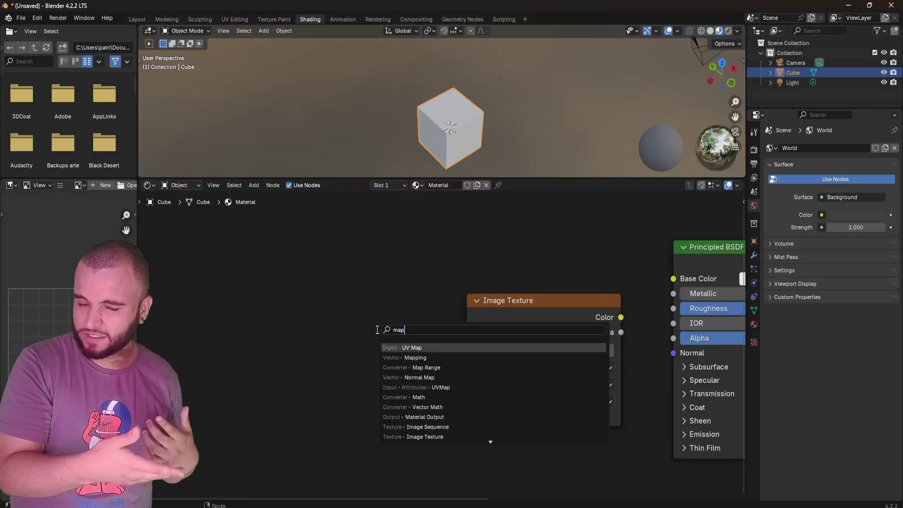
text(g)
key(Return)
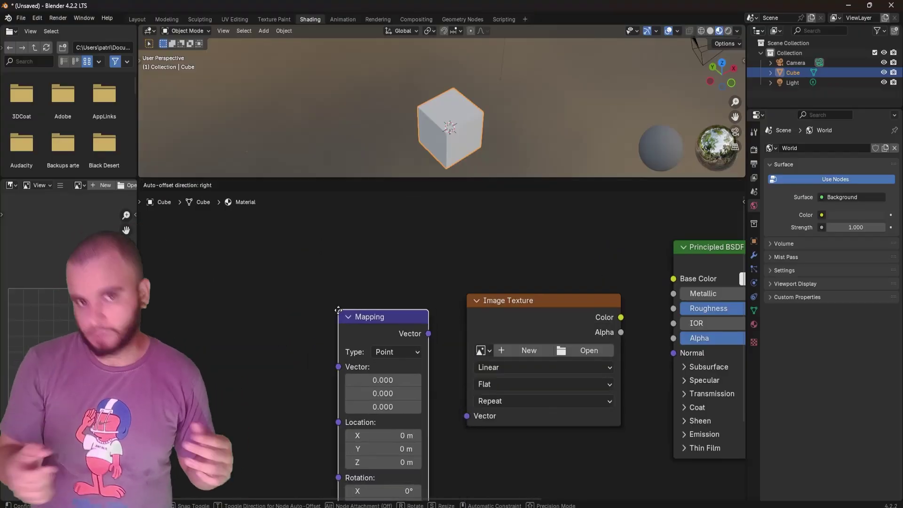
key(shift+a)
text(texturec)
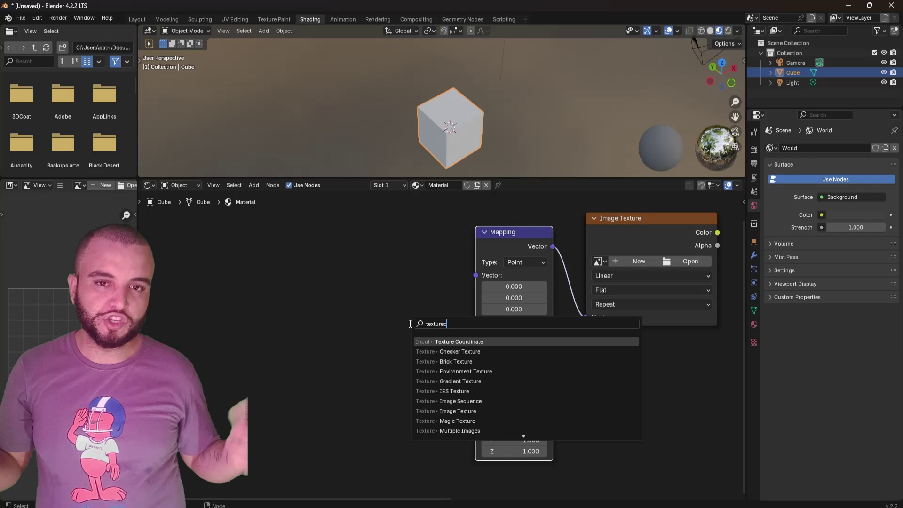
key(Return)
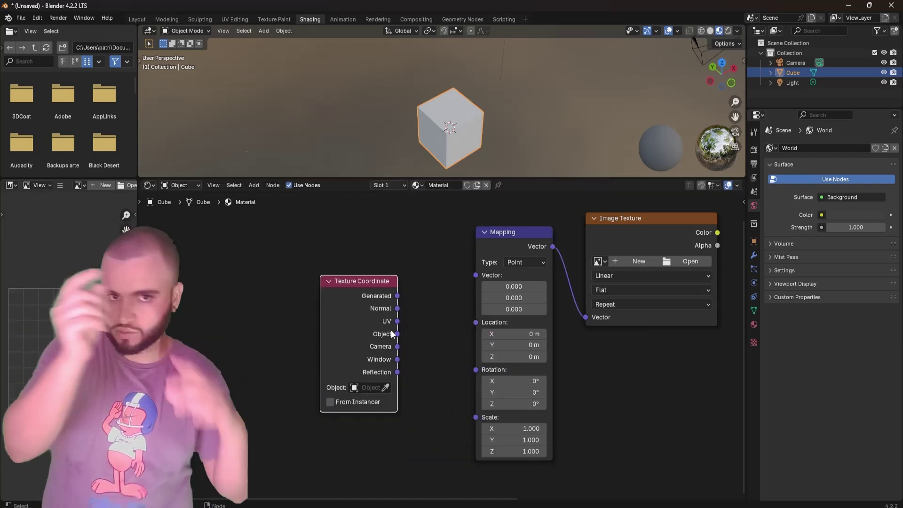
drag(473, 274, 475, 275)
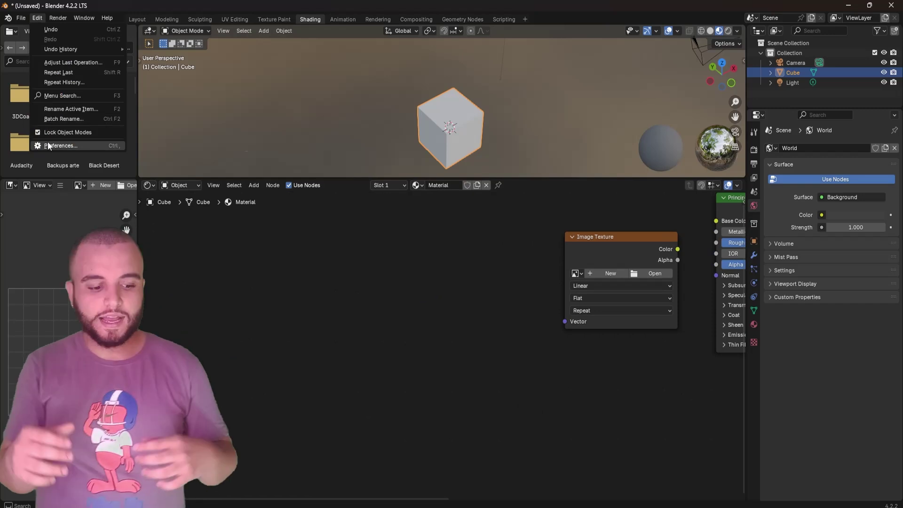
- Find Node Wrangler by searching the add-ons for "node" and use it to add a mapping setup to the Image Texture node
click(47, 142)
click(29, 110)
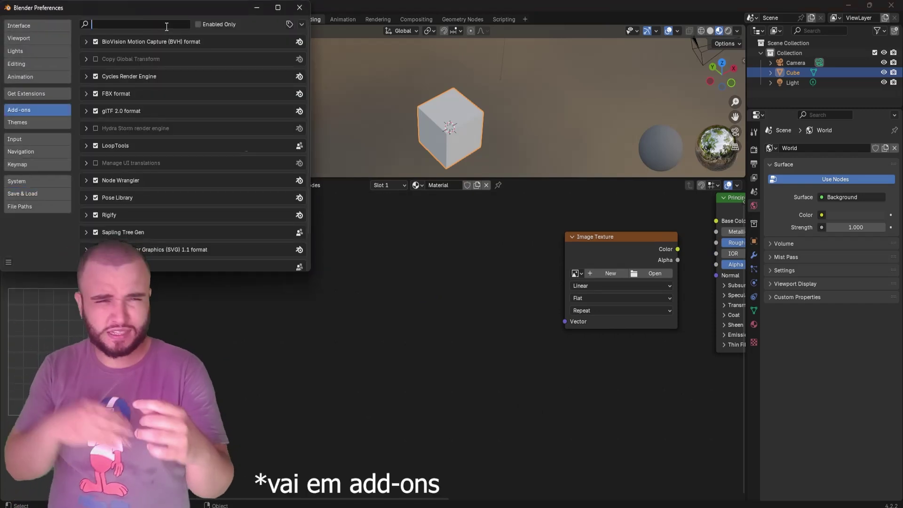
text(node)
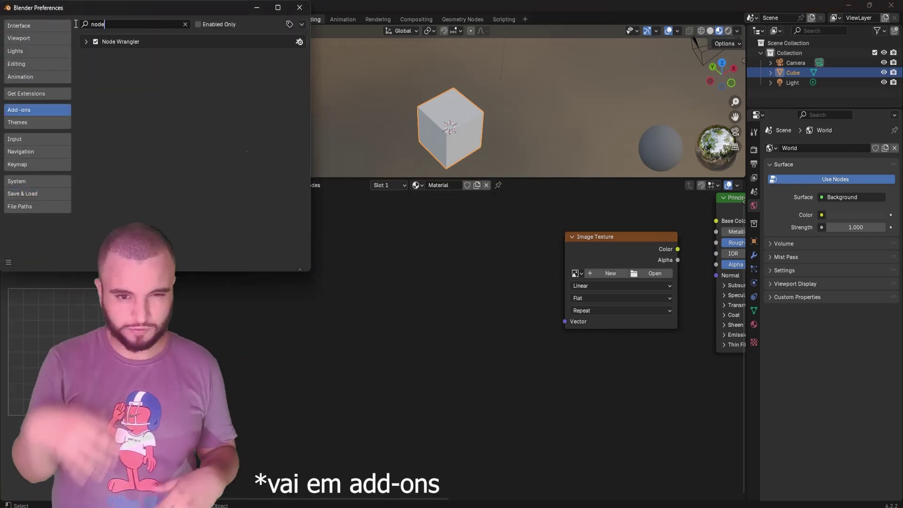
click(610, 275)
key(ctrl+t)
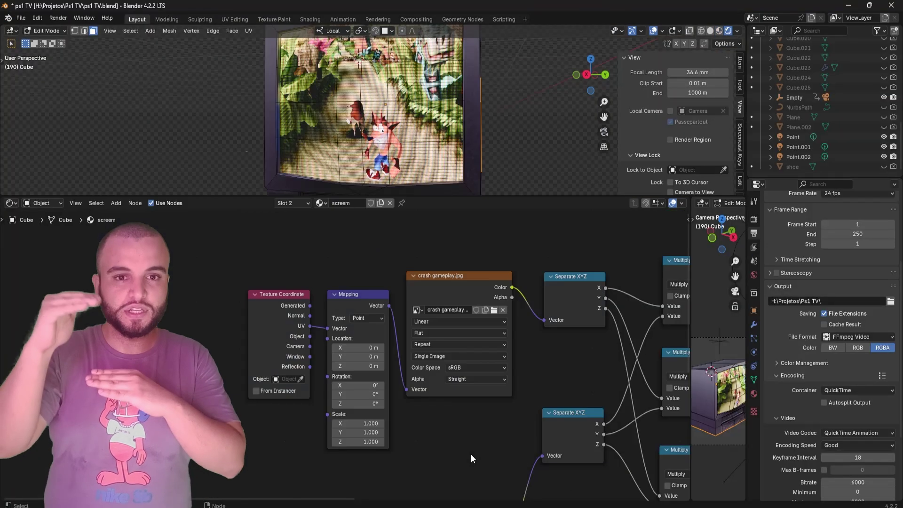
- Examine the Mapping and crash gameplay.jpg nodes in the TV screen material
drag(392, 251, 522, 428)
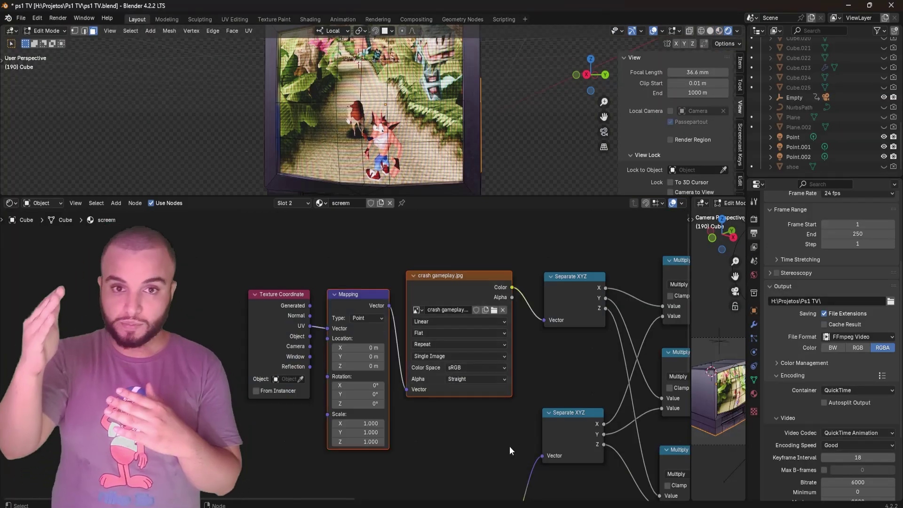
drag(387, 236, 515, 410)
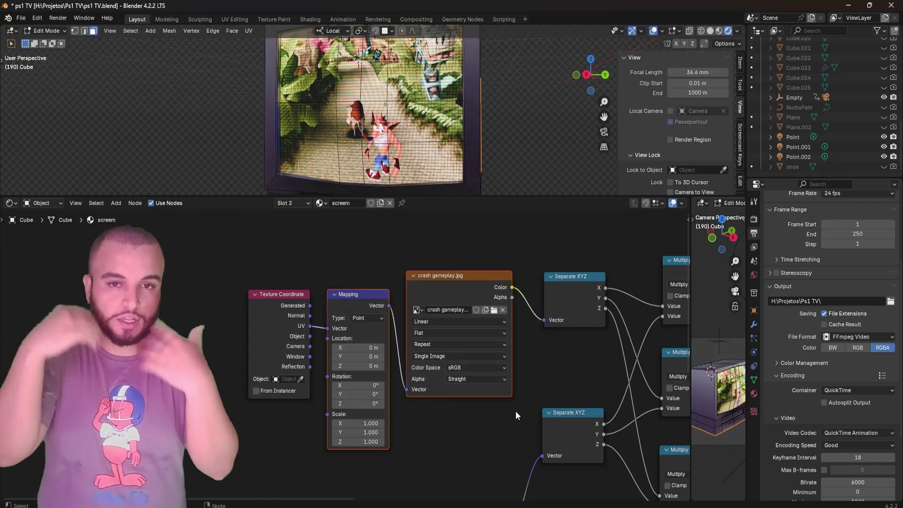
click(515, 413)
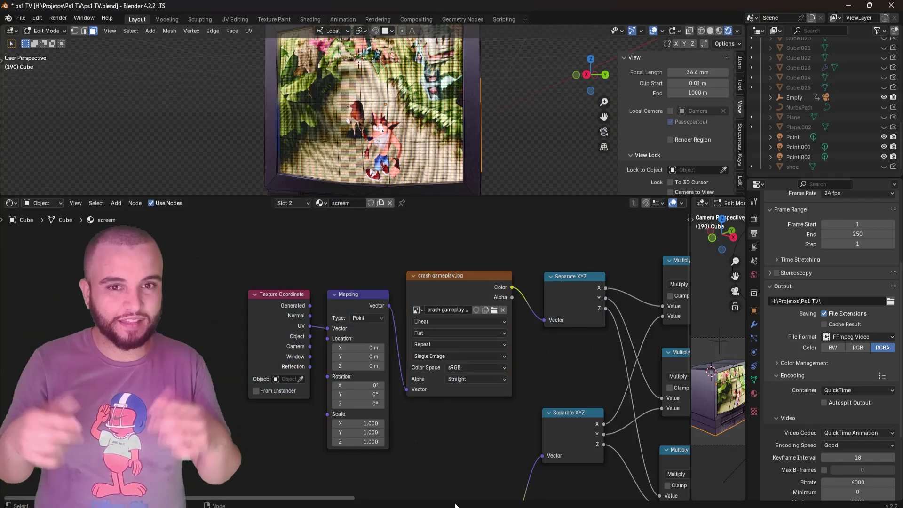
- Choose RGB (2).PNG as the image for the second Image Texture node in the TV screen material
key(alt+Tab)
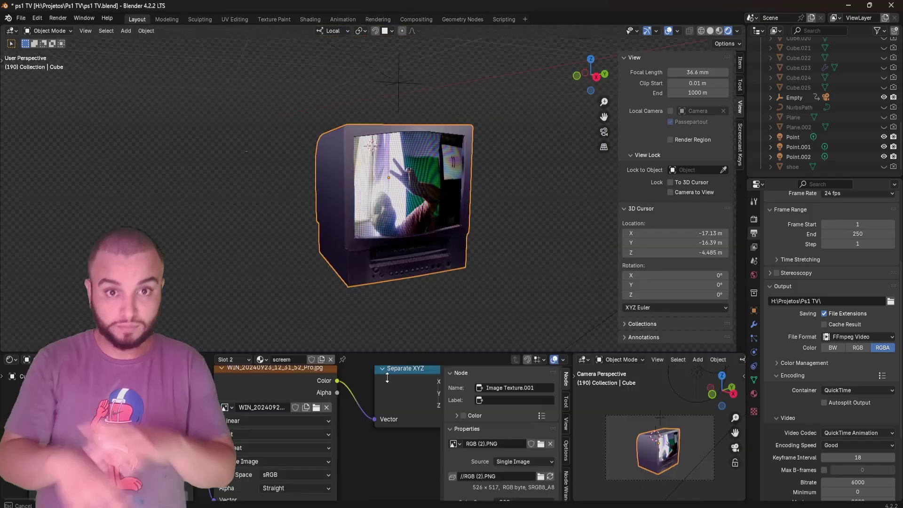
scroll(450, 287, up, 5)
scroll(449, 288, down, 1)
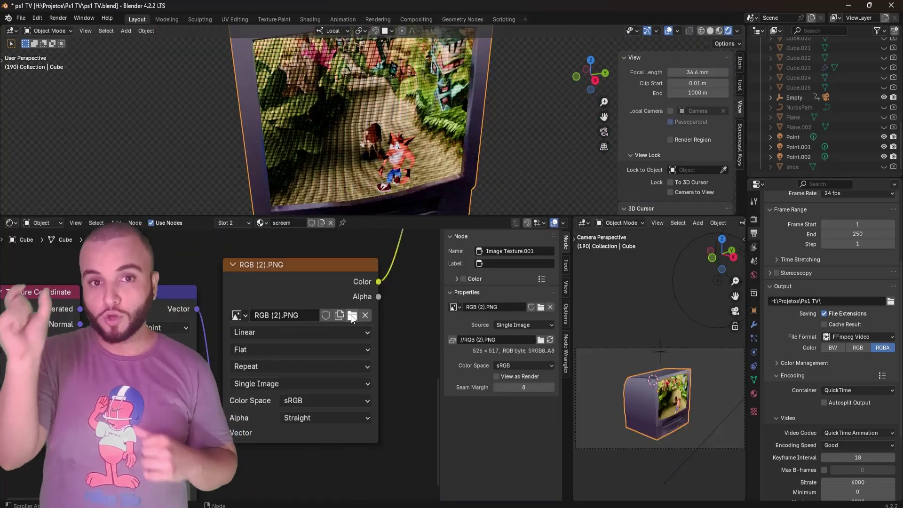
click(351, 315)
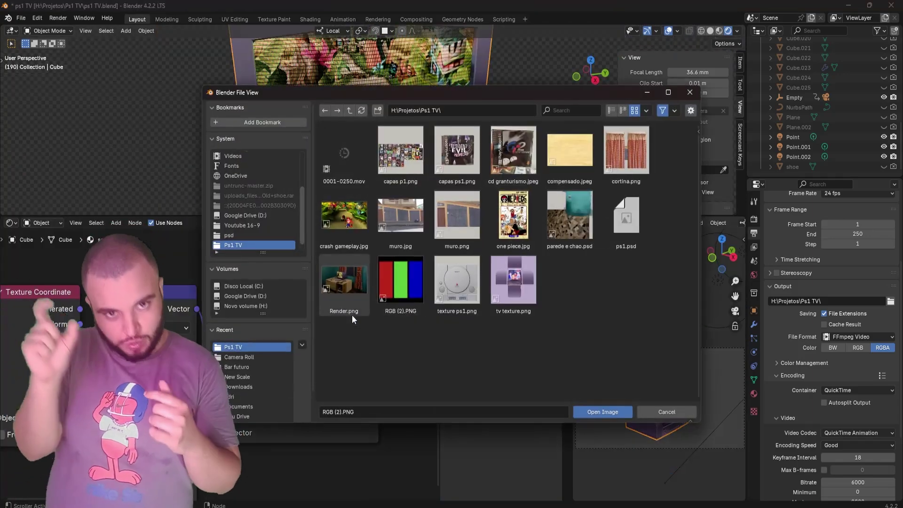
double_click(411, 281)
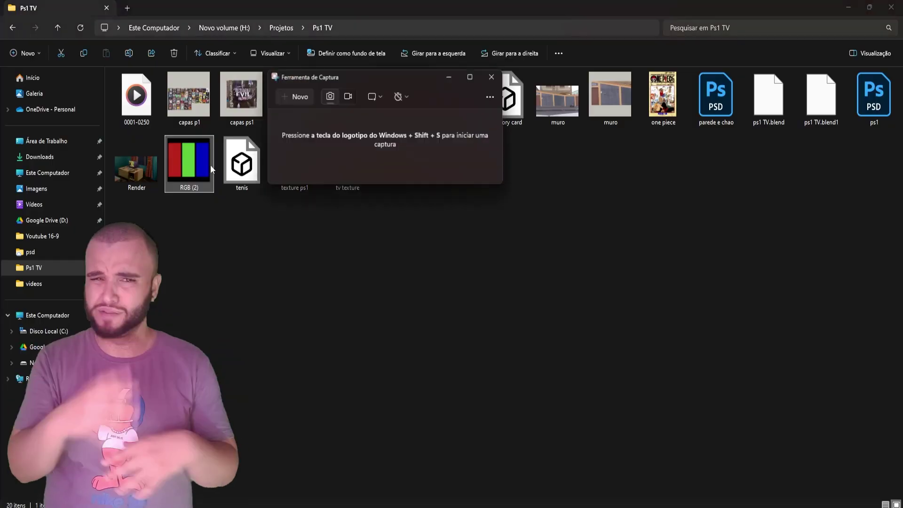
- Open the RGB (2) image in the Snipping Tool, view its colour stripes full size, and return to Blender
drag(210, 165, 503, 141)
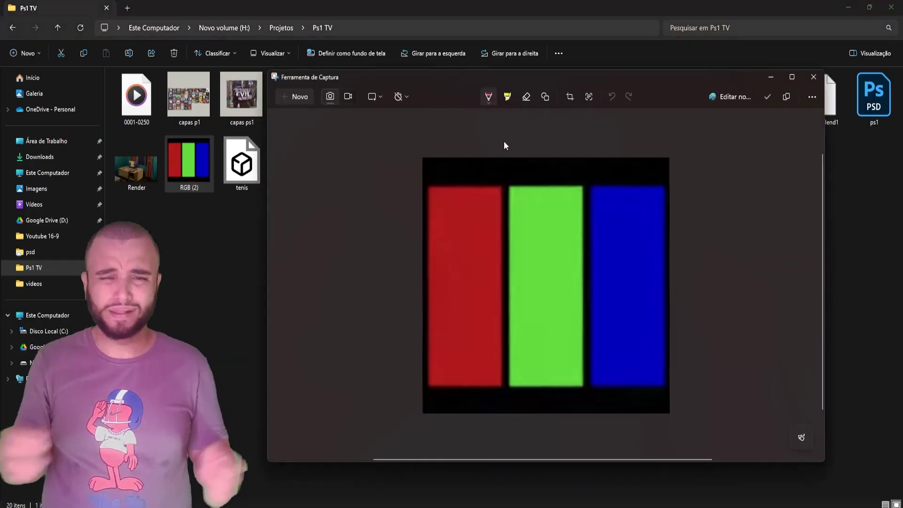
click(792, 77)
mouse_move(523, 507)
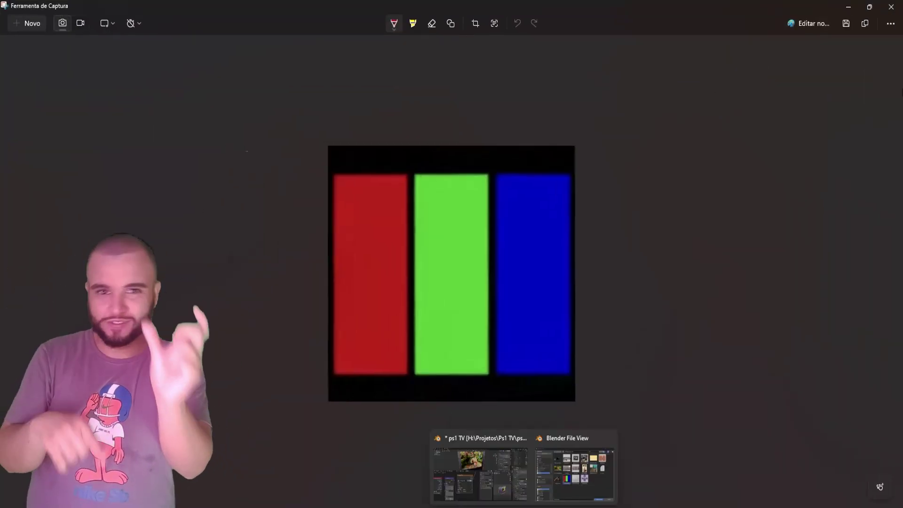
click(480, 472)
- Select both Separate XYZ nodes and try linking the gameplay image's separated channels directly to Combine Color's Red and Green inputs
scroll(330, 378, down, 4)
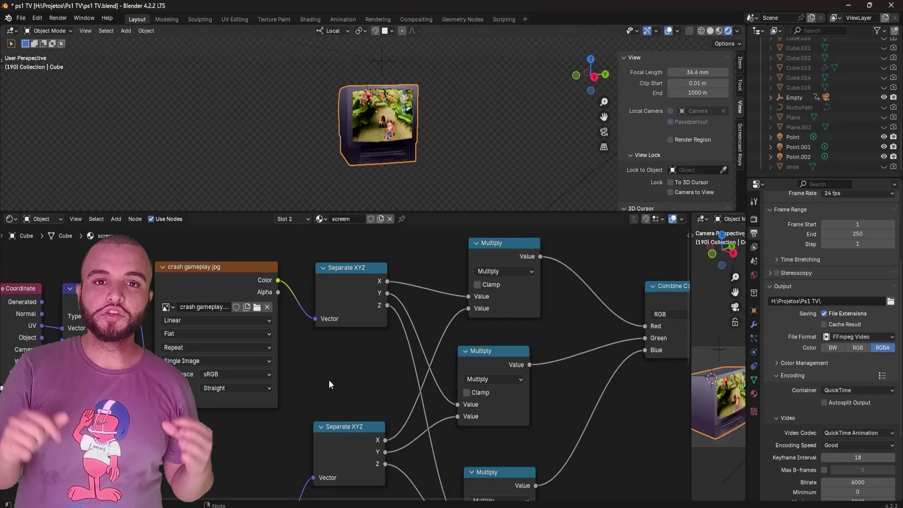
middle_drag(336, 368, 332, 356)
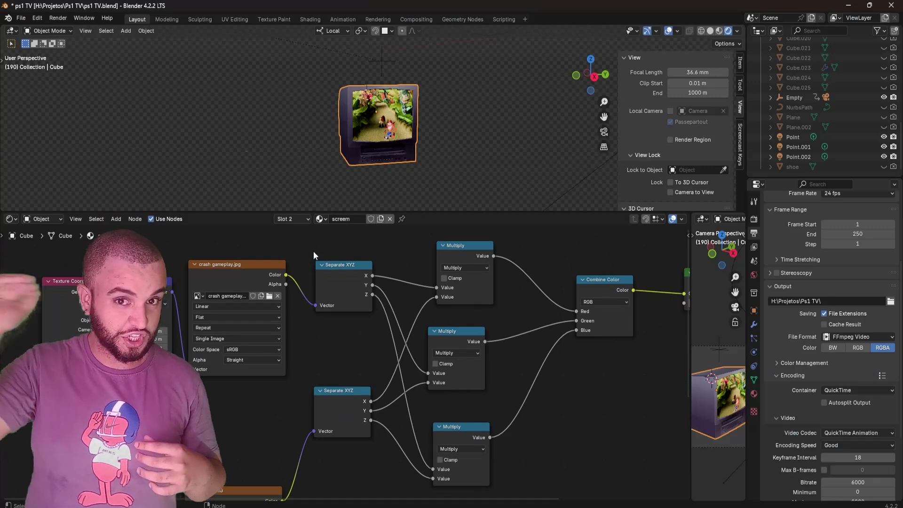
drag(304, 238, 363, 357)
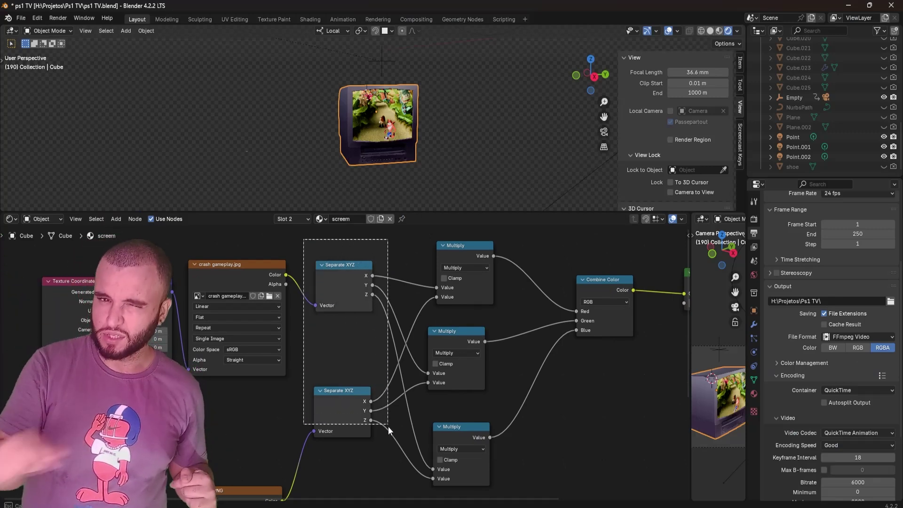
drag(388, 426, 391, 465)
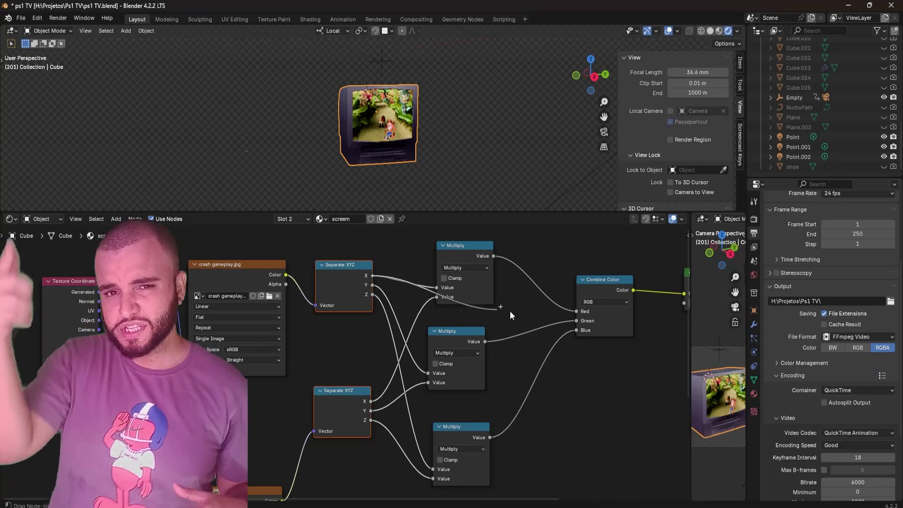
drag(581, 309, 581, 311)
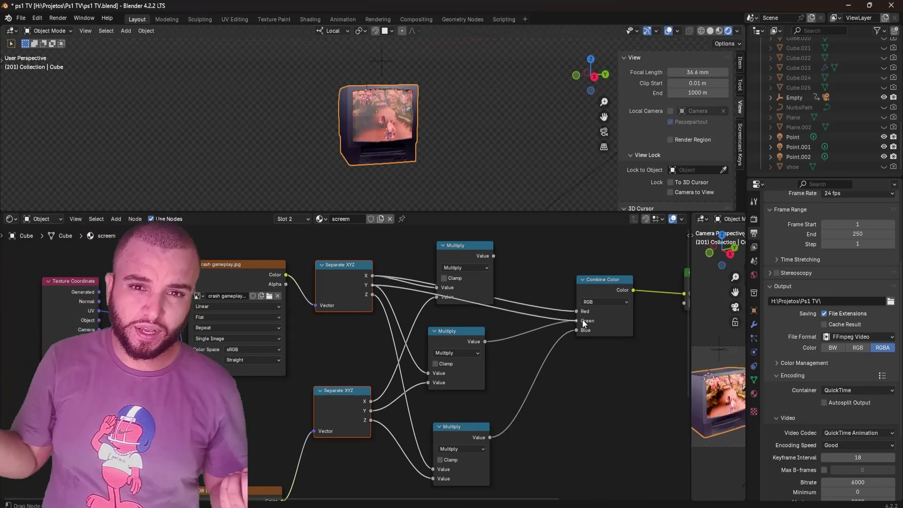
drag(582, 320, 581, 320)
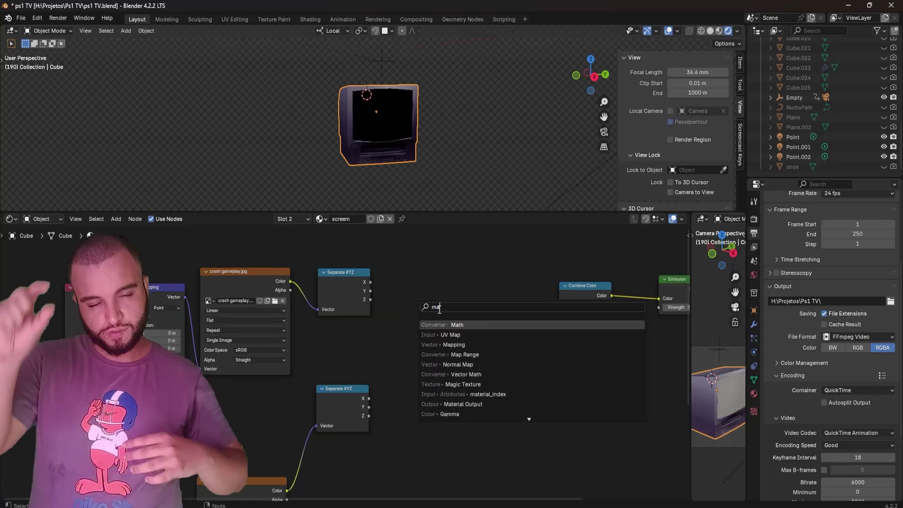
- Add a Math node set to Multiply between the Separate XYZ and Combine Color nodes and place a duplicate below it
key(Return)
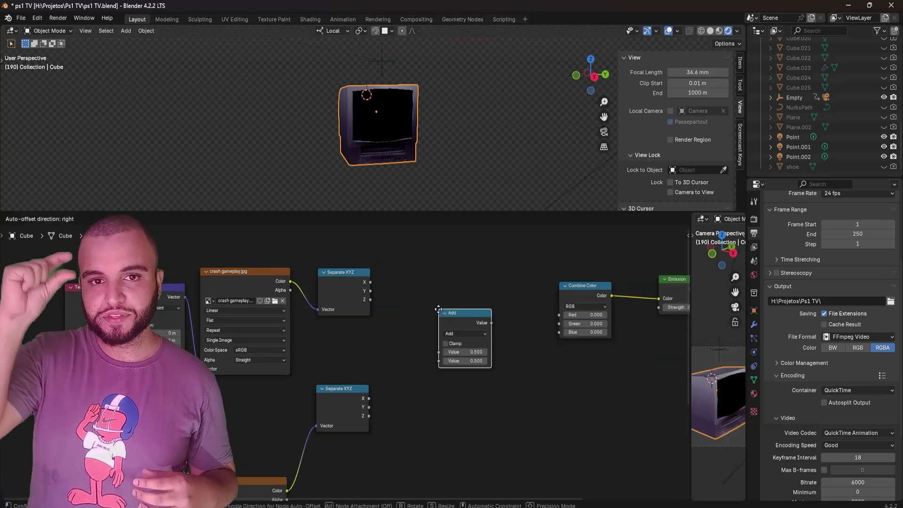
click(418, 257)
click(445, 282)
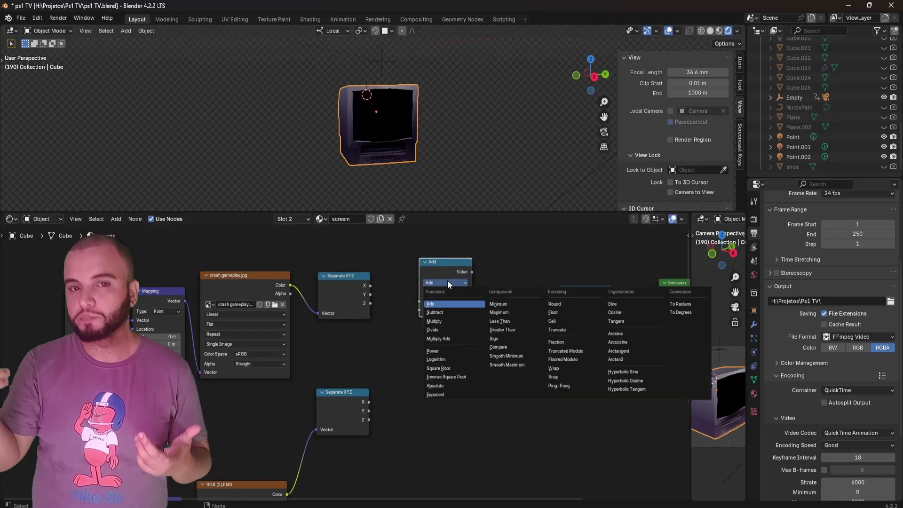
click(436, 322)
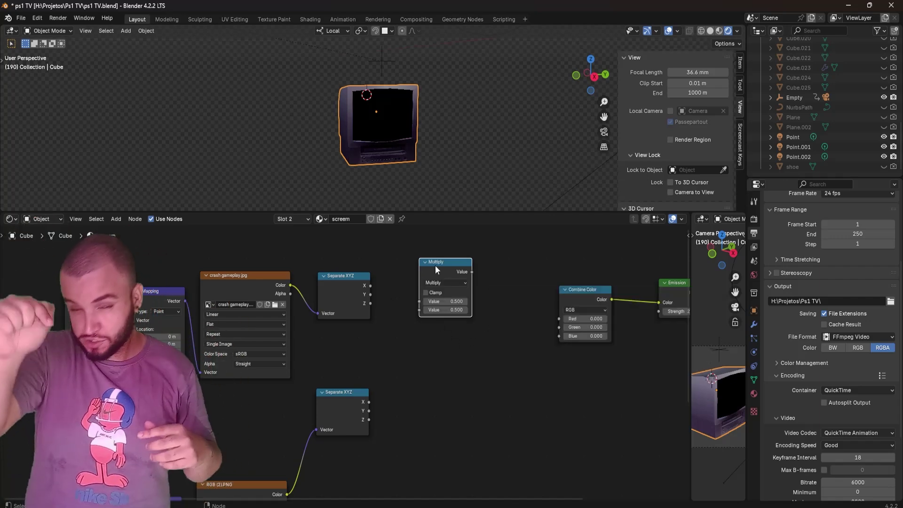
key(shift+d)
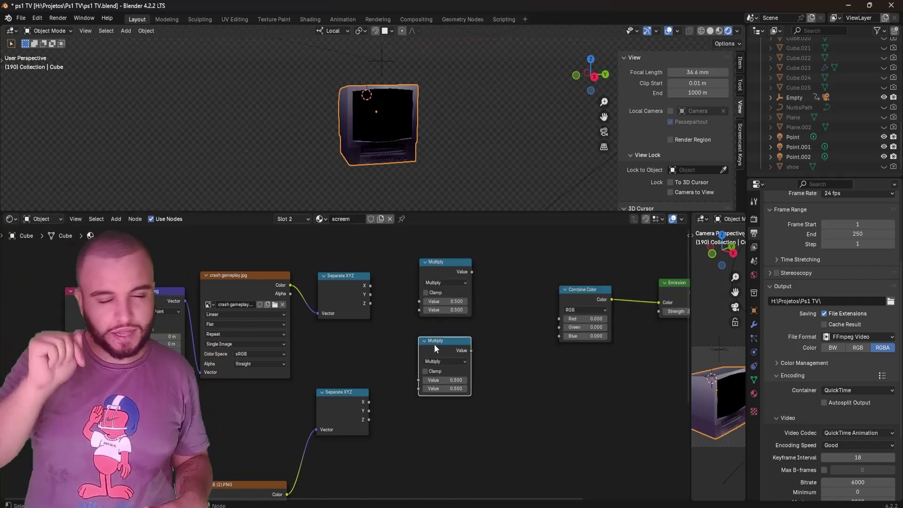
- Add a third Multiply node and link the matching X, Y and Z channels of both Separate XYZ nodes into the three Multiply nodes
drag(436, 348, 432, 354)
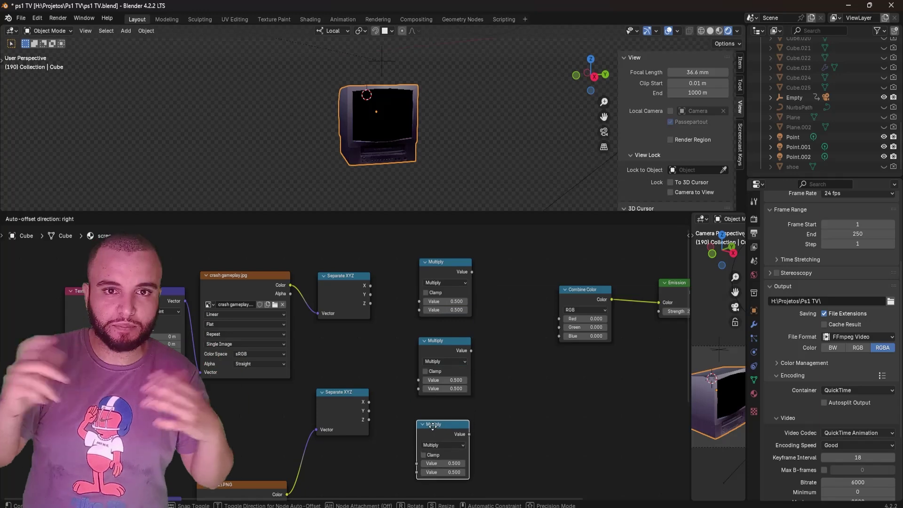
click(432, 424)
shift+scroll(370, 254, down, 2)
drag(370, 256, 420, 350)
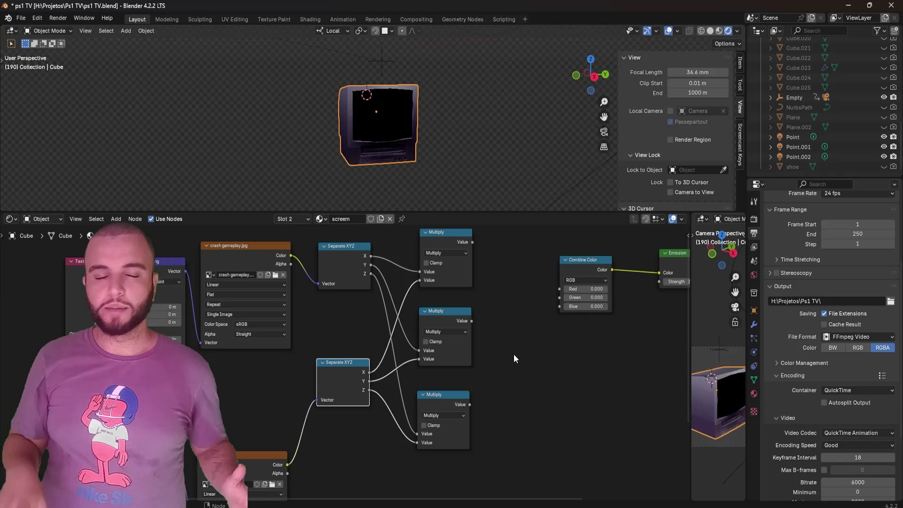
- Link the three Multiply outputs to Combine Color's Red, Green and Blue inputs in order
middle_drag(514, 358, 403, 374)
drag(424, 261, 535, 381)
drag(405, 288, 448, 302)
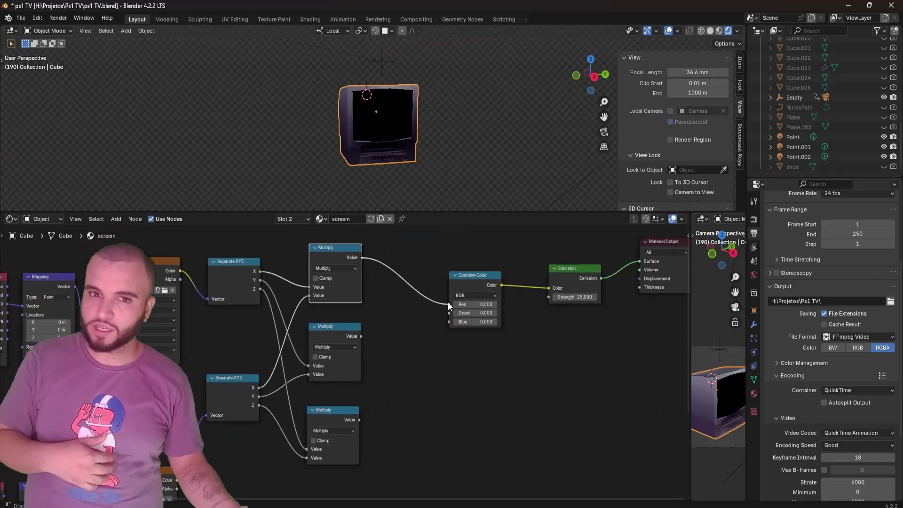
drag(360, 336, 447, 329)
- Set the Emission strength to 72.2 and check the pixel pattern on the TV screen up close
middle_drag(524, 340, 386, 366)
drag(383, 261, 512, 383)
drag(437, 323, 458, 323)
scroll(360, 143, up, 10)
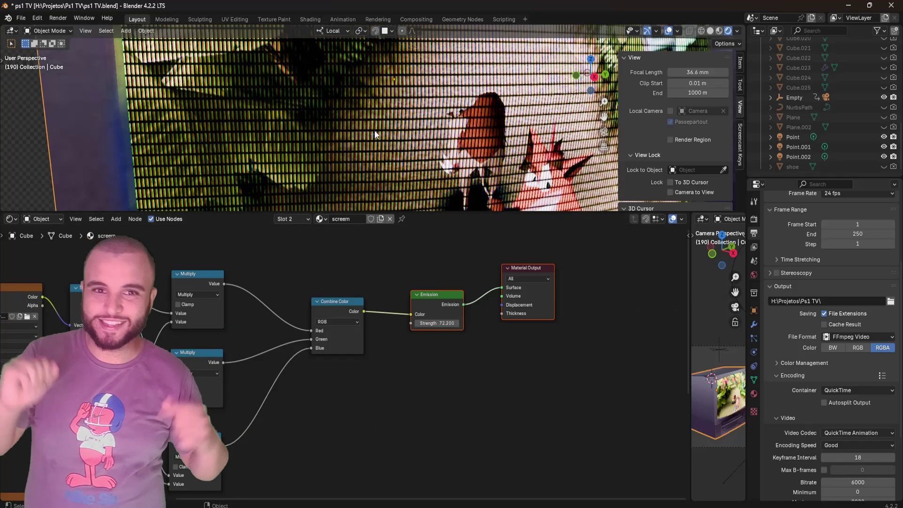
scroll(394, 128, down, 10)
scroll(193, 328, down, 3)
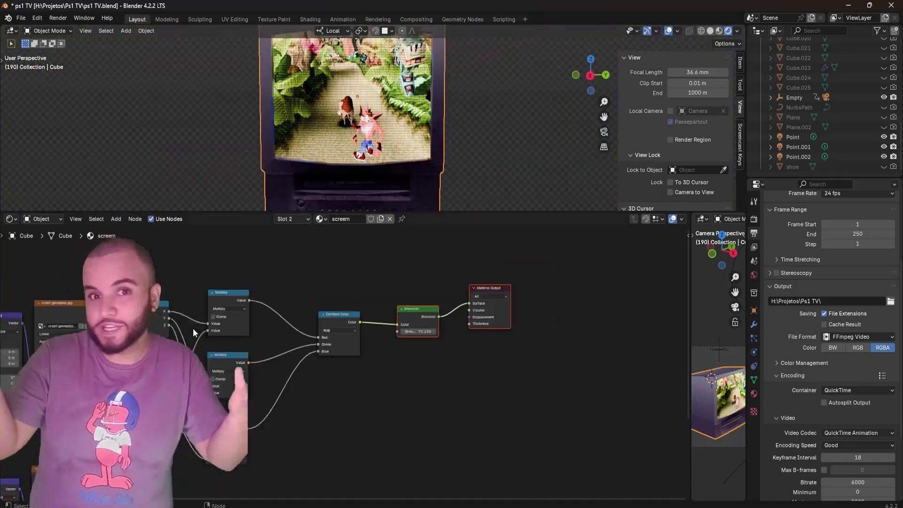
- Try resetting the RGB texture's Mapping scale X and Y to 1, and undo both changes
key(Home)
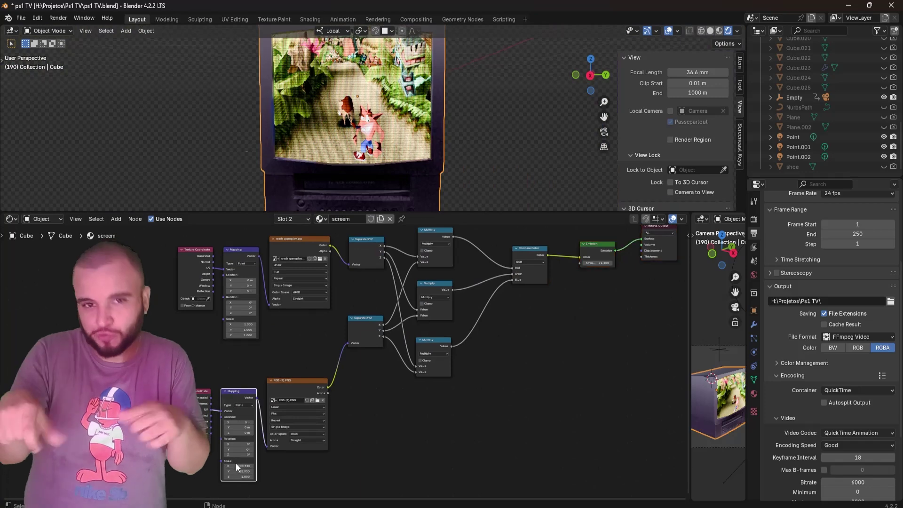
key(BackSpace)
key(BackSpace)
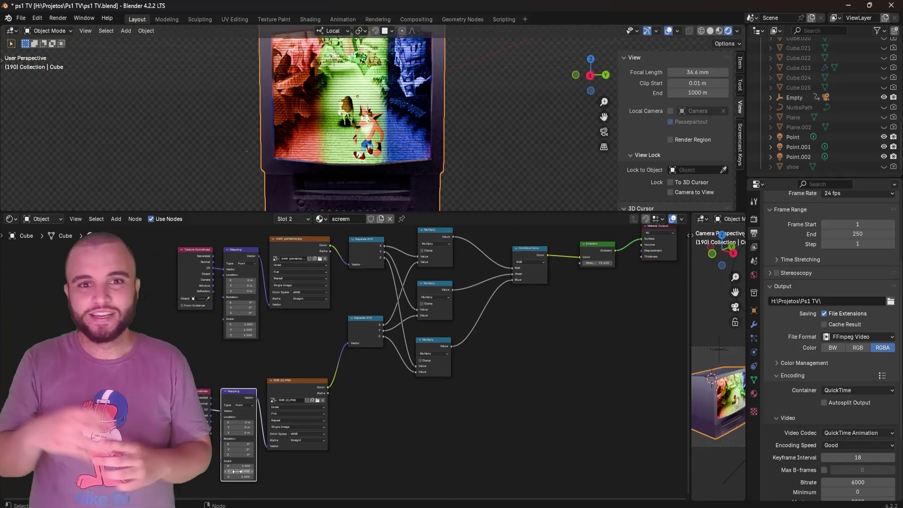
scroll(367, 399, up, 6)
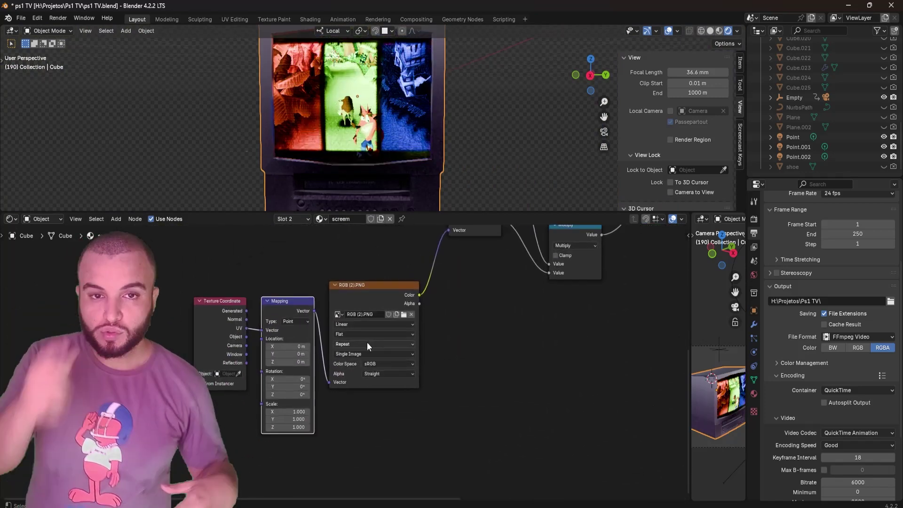
key(ctrl+z)
key(ctrl+z)
- Set the X and Y scale of the RGB texture's Mapping node to 1
middle_drag(390, 384, 344, 458)
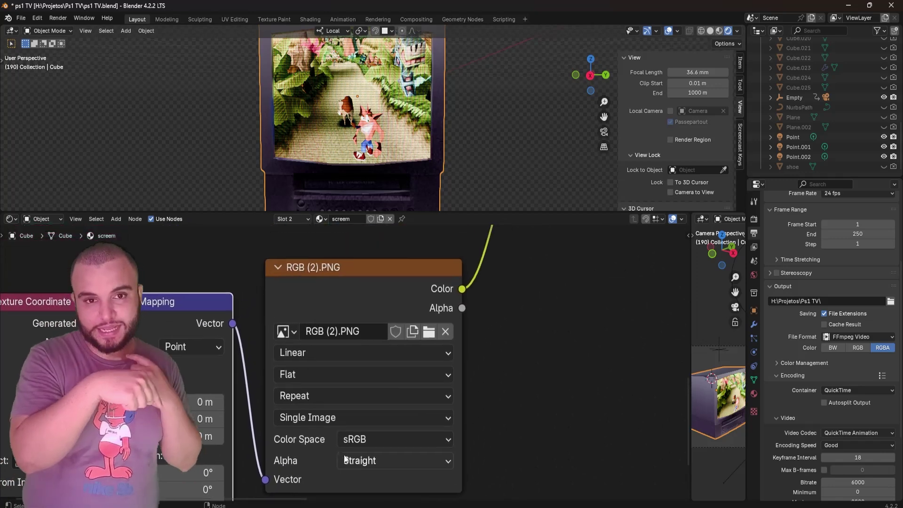
scroll(320, 329, down, 3)
scroll(318, 313, up, 3)
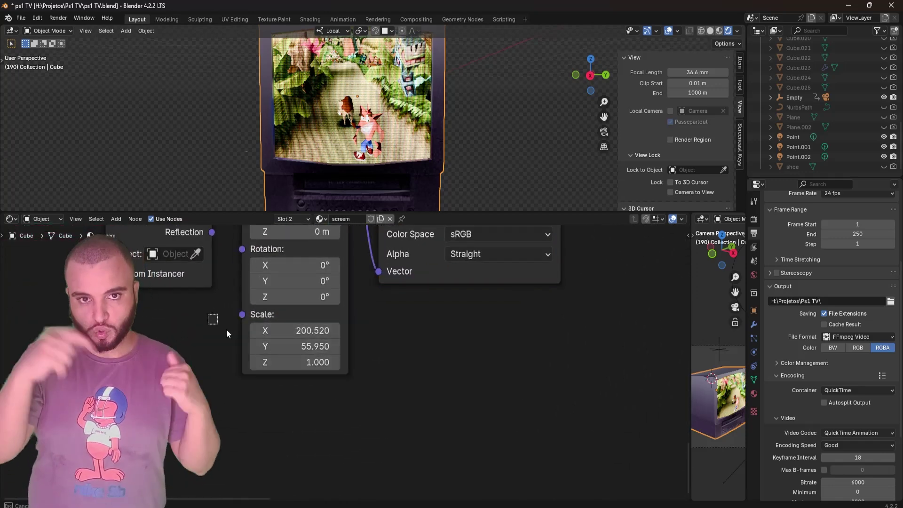
click(258, 316)
text(1)
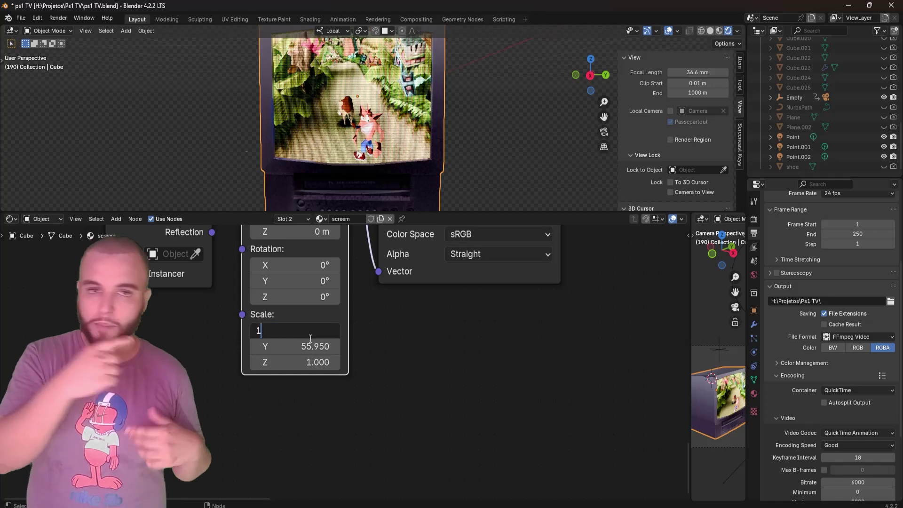
key(Tab)
text(1)
key(Return)
- Increase the RGB texture's Mapping scale in X and Y until the stripes repeat as a very fine pixel grid
middle_drag(360, 335, 380, 378)
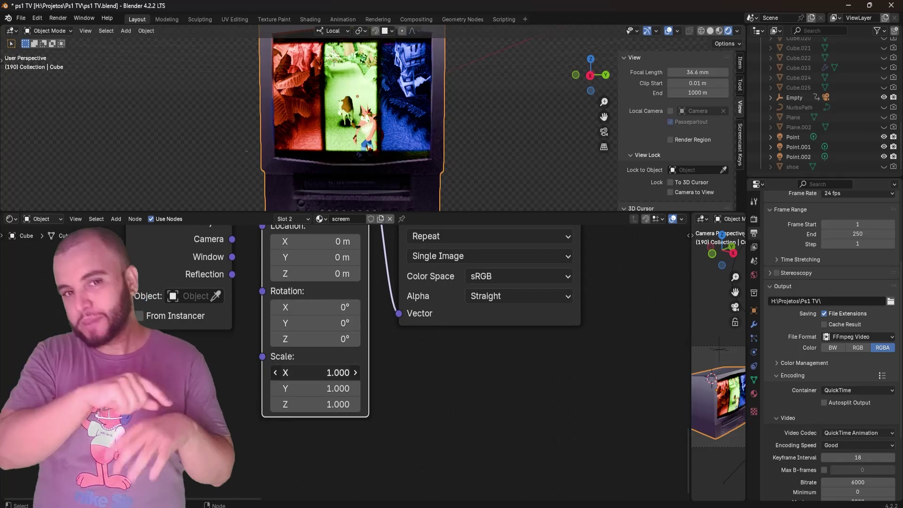
drag(315, 373, 324, 389)
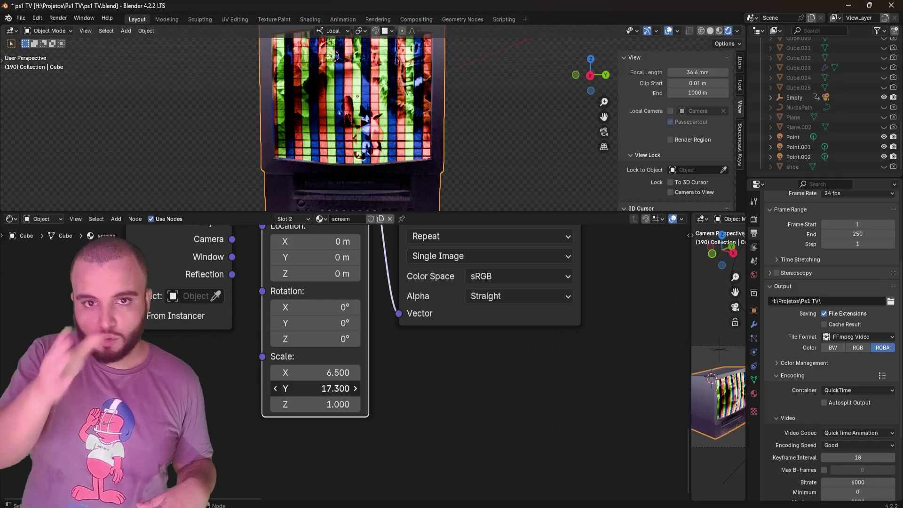
drag(391, 388, 364, 389)
scroll(299, 383, down, 2)
middle_drag(305, 365, 299, 384)
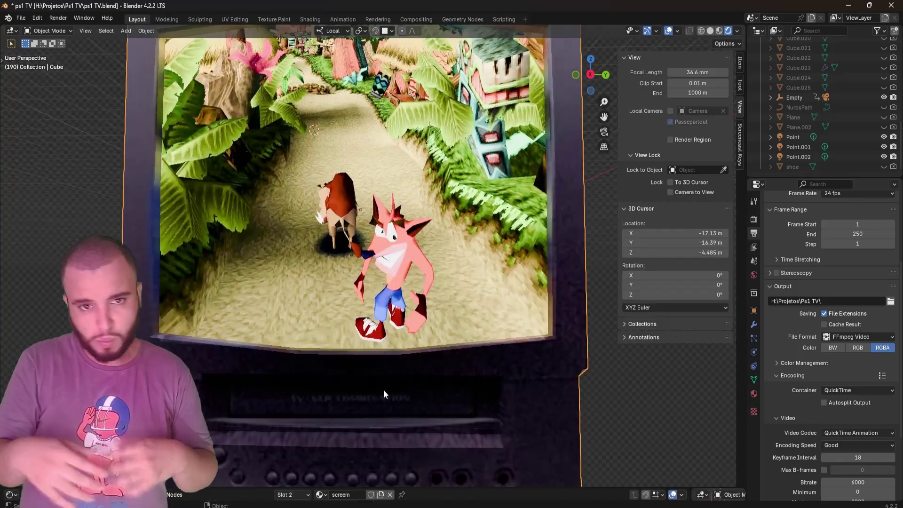
- Examine the RGB pixel grid on the TV screen up close, from a distance and from the side
scroll(345, 247, up, 5)
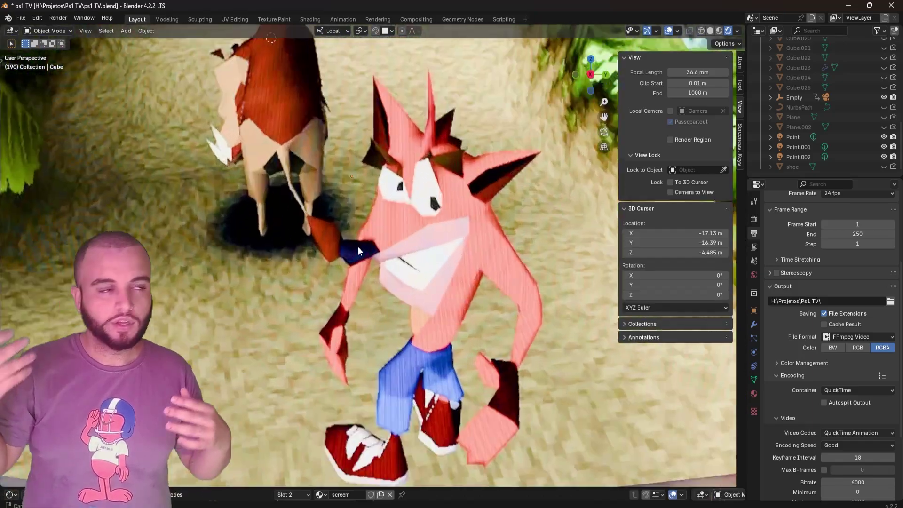
scroll(365, 233, up, 8)
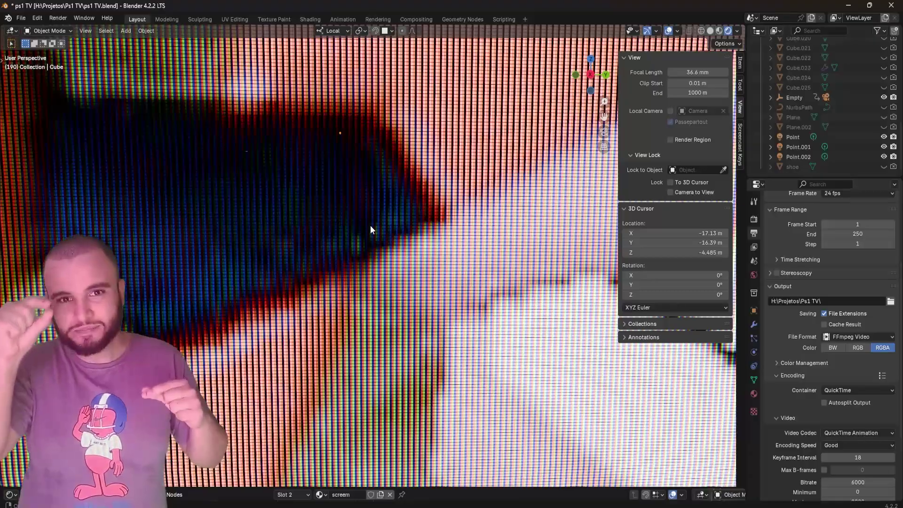
scroll(370, 225, down, 10)
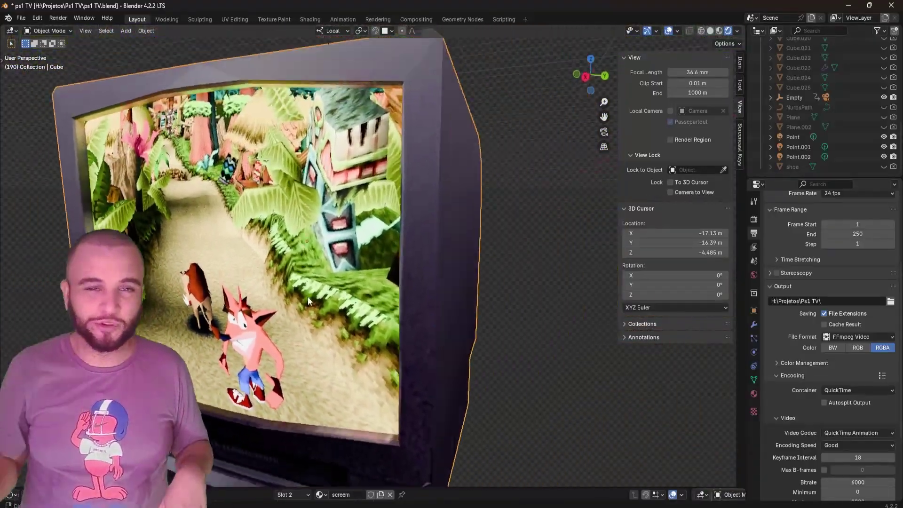
scroll(292, 272, up, 8)
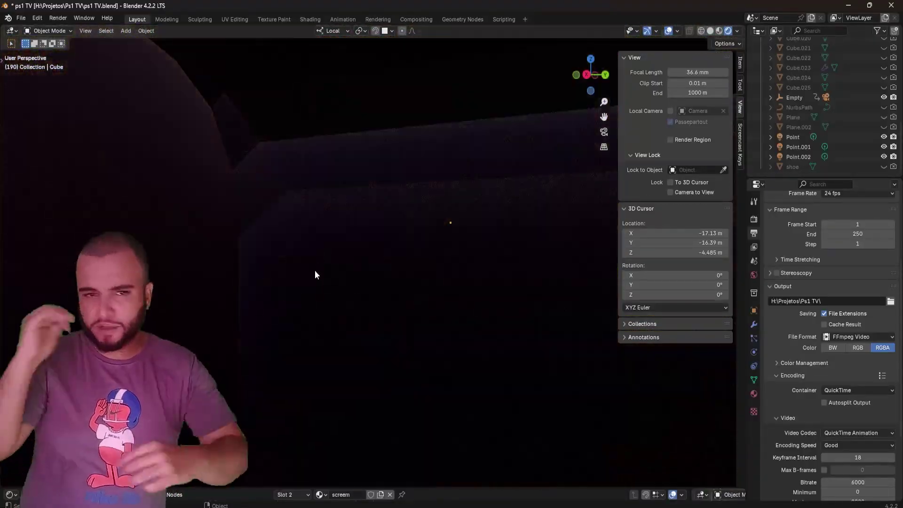
scroll(314, 272, down, 5)
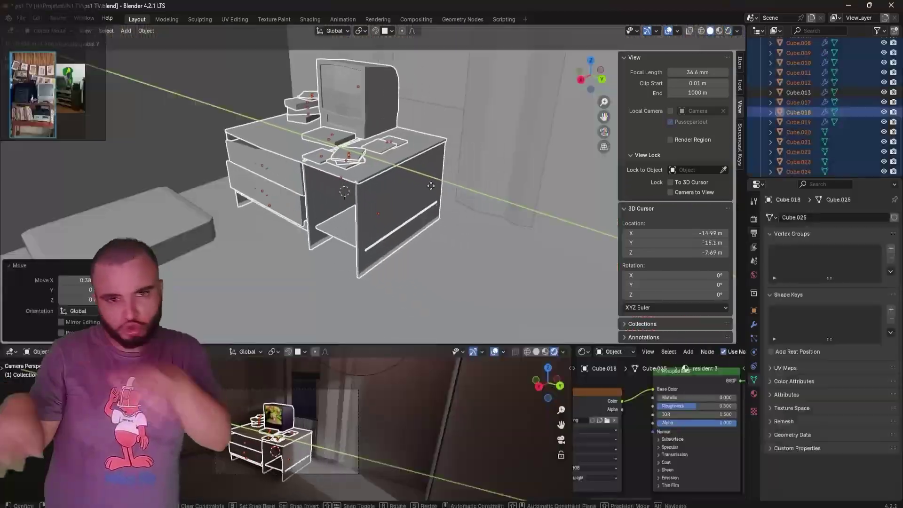
- Scale the selected desk together with the TV and the items on it
key(s)
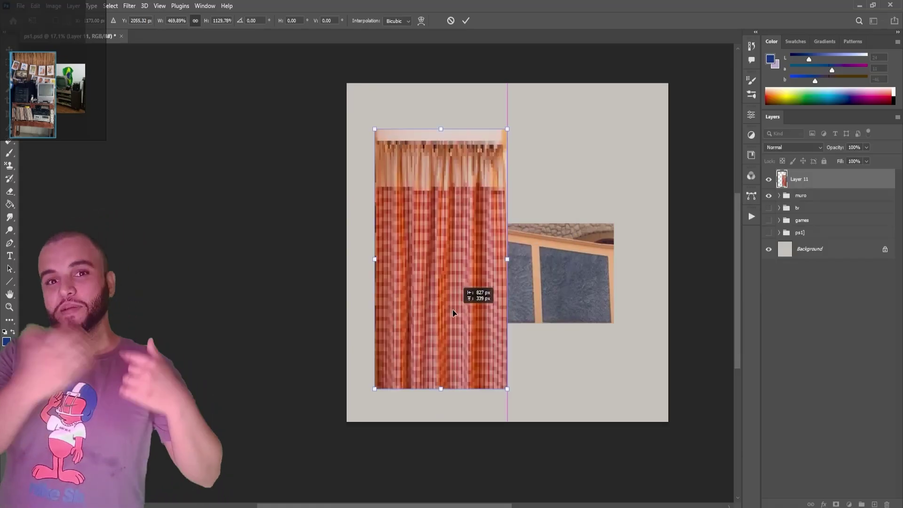
- In Photoshop, position the enlarged curtain image beside the window image in ps1.psd, apply the transform and activate the marquee tool
drag(453, 313, 435, 304)
key(Return)
key(m)
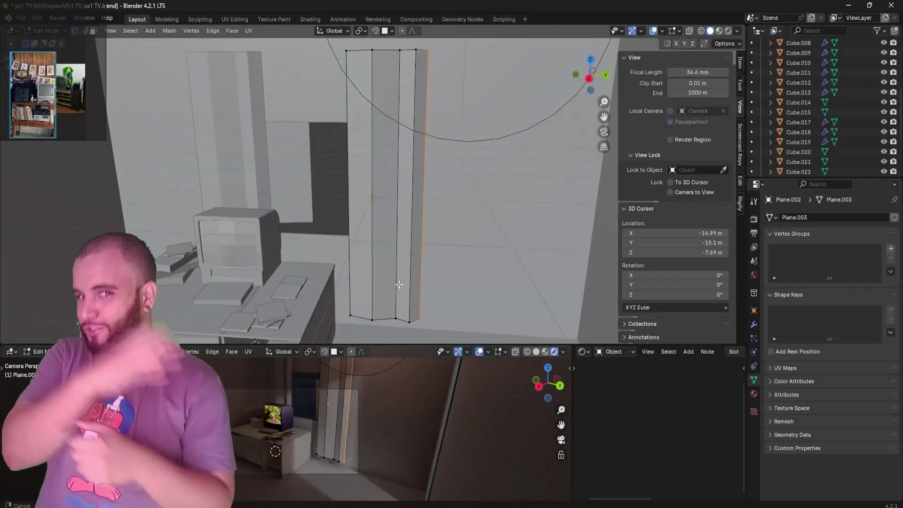
- In Blender, extrude the beveled band of faces at the curtain's pinched waist to form a tie
key(e)
right_click(446, 263)
key(alt+e)
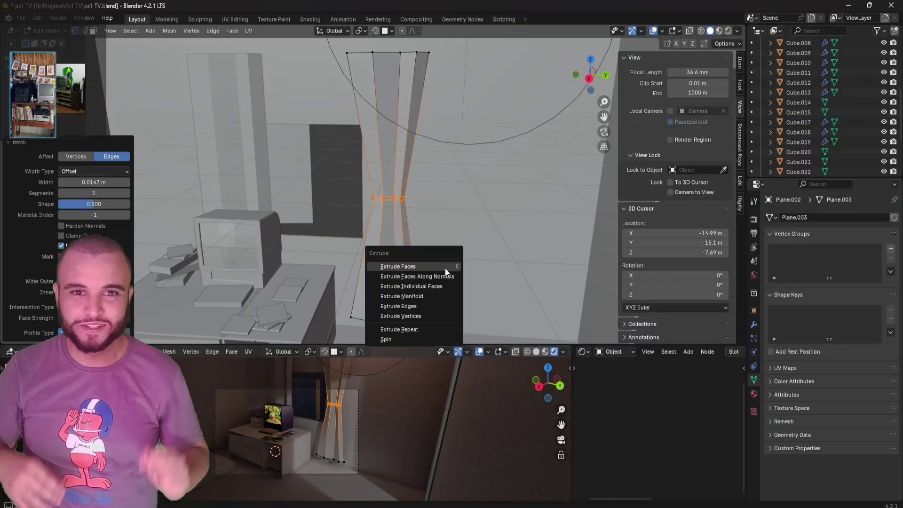
click(447, 266)
click(476, 264)
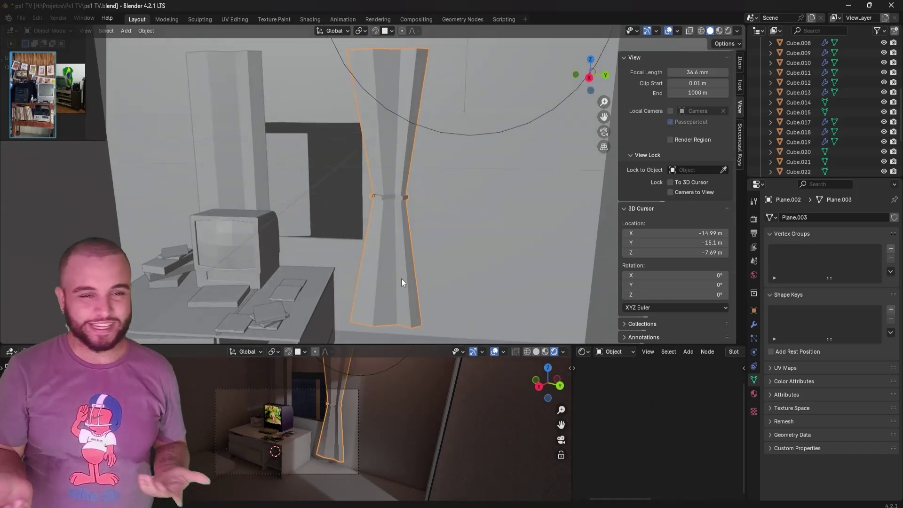
- Edit the curtain behind the TV and shift its selected fold by about 0.092 m
scroll(460, 270, up, 5)
middle_drag(460, 271, 394, 317)
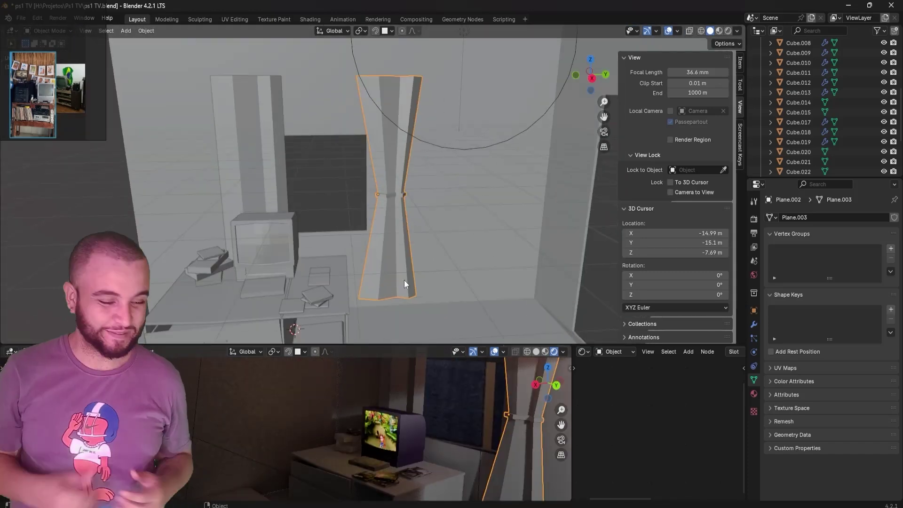
key(Tab)
key(g)
key(y)
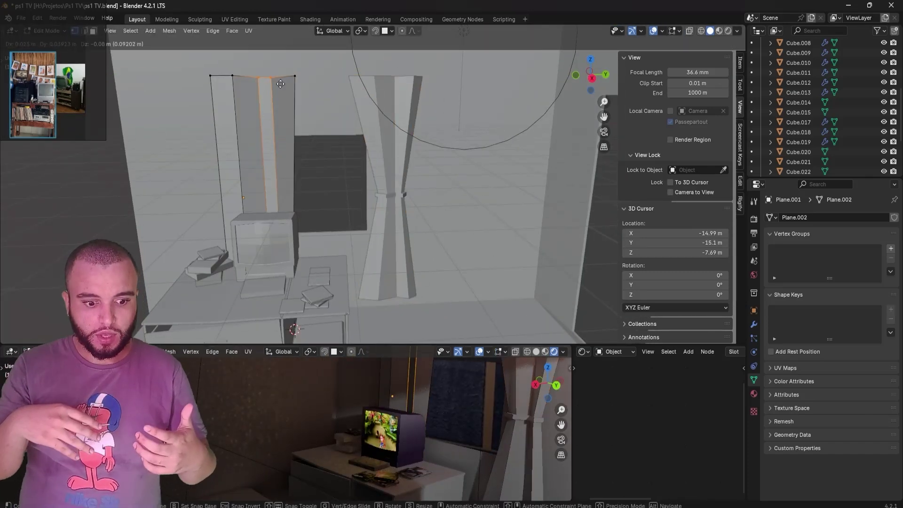
click(280, 84)
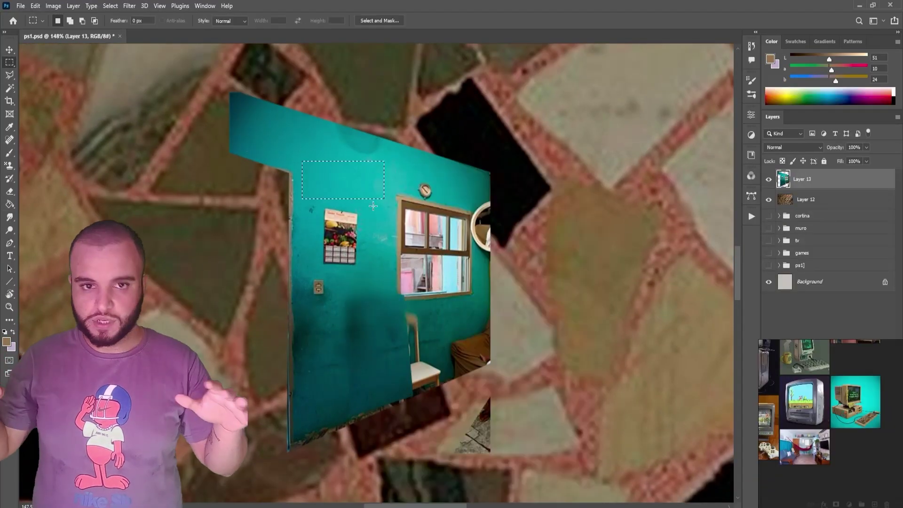
- In Photoshop, cover the window, mirror and chair in the teal wall photo with copied patches of plain wall
ctrl+alt+drag(381, 271, 414, 254)
drag(453, 229, 500, 296)
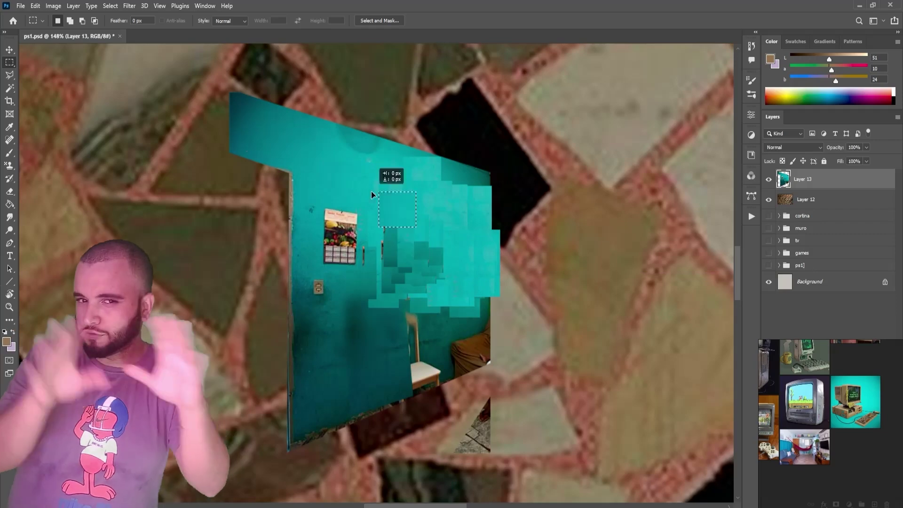
drag(406, 361, 425, 398)
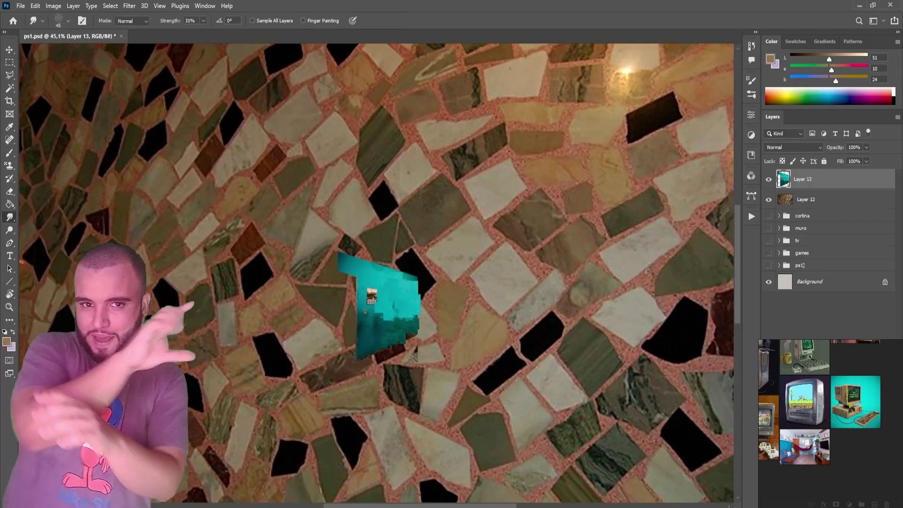
- Blend the copied patches of the teal wall with the Smudge and Brush tools and arrange the wall above the stone floor texture
right_click(405, 167)
key(Escape)
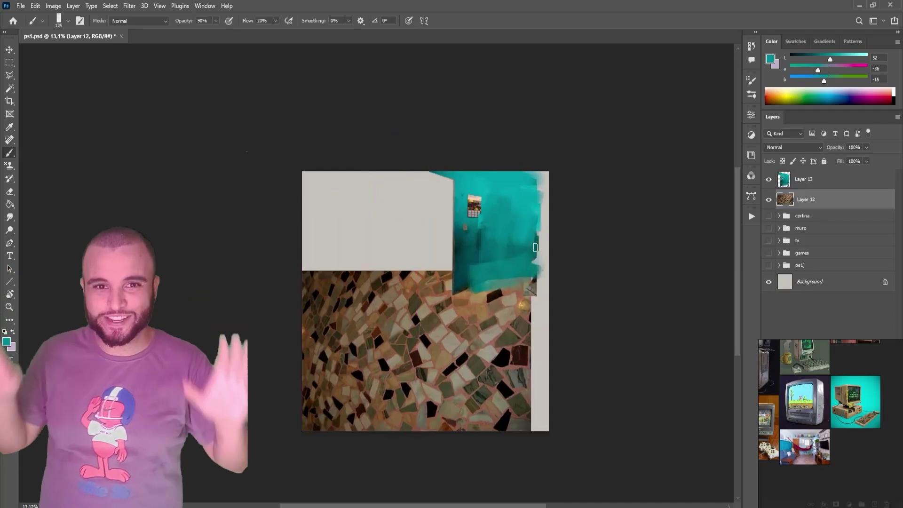
ctrl+alt+drag(482, 229, 433, 229)
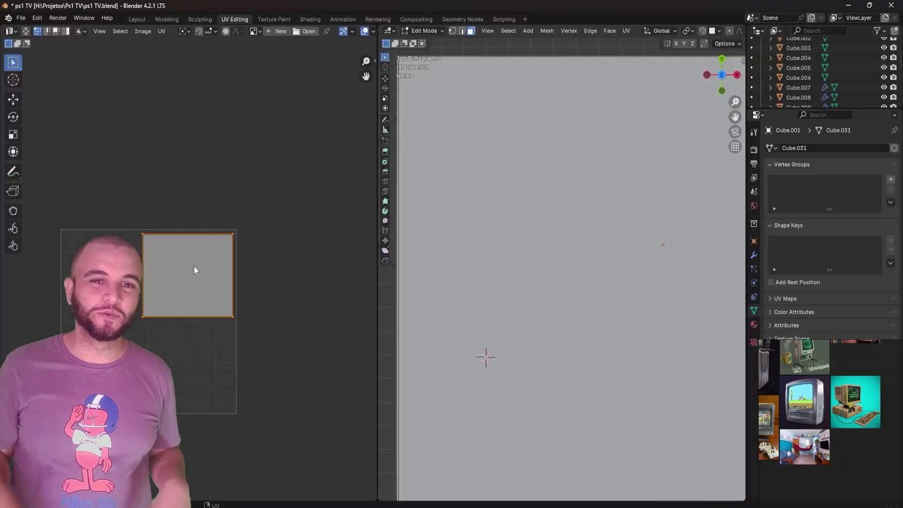
- In Blender, map the room's faces onto the parede e chao.psd texture and preview the textured scene through the camera
click(244, 244)
key(Tab)
key(KP_0)
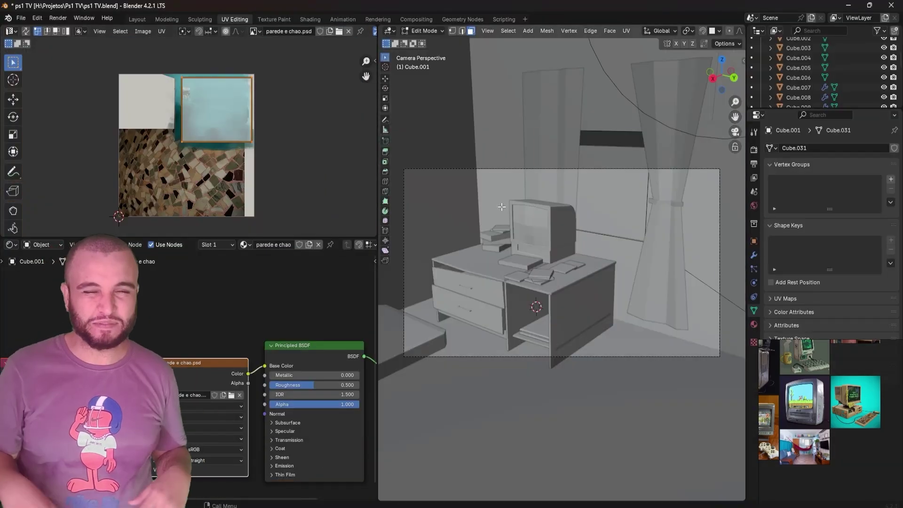
key(z)
click(615, 252)
key(Tab)
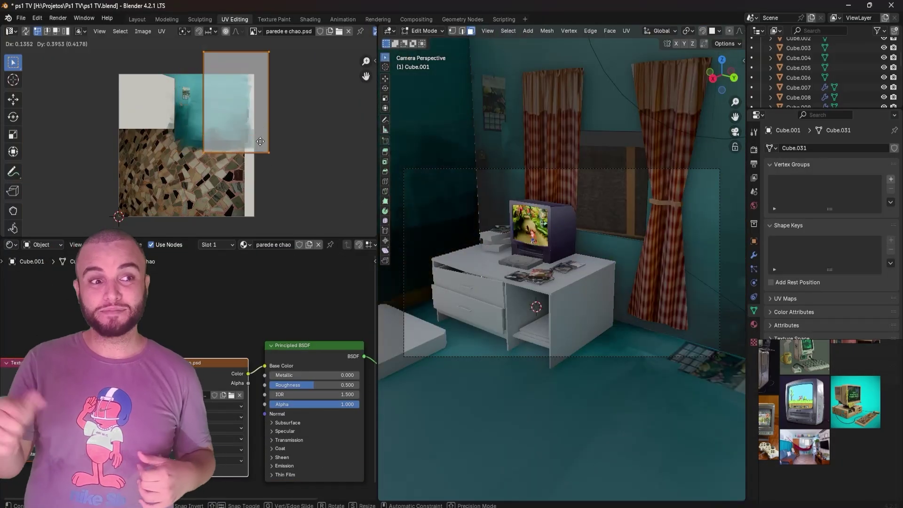
- Scale the selected UV island along Y and position the floor's island over the stone-tile part of the texture
key(s)
key(y)
click(315, 148)
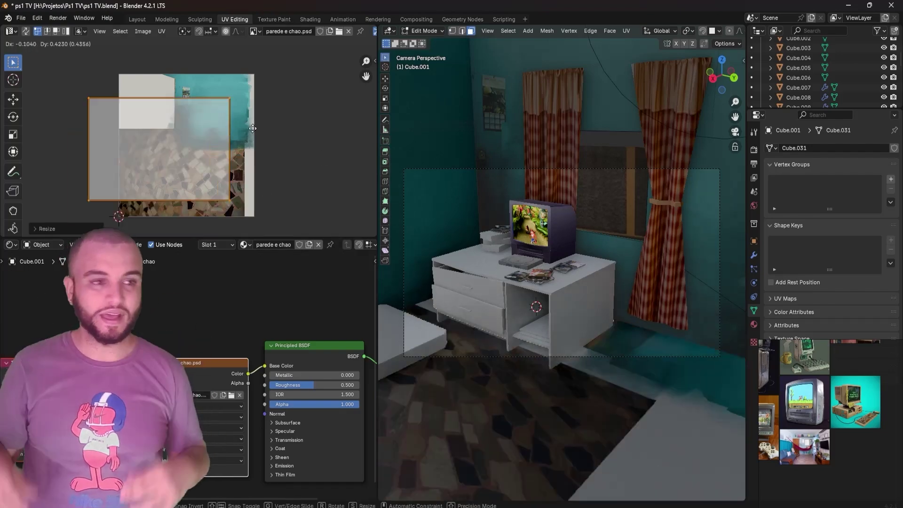
- Leave Edit Mode, render a test image of the room from the camera and close the render
key(Tab)
key(F12)
key(Escape)
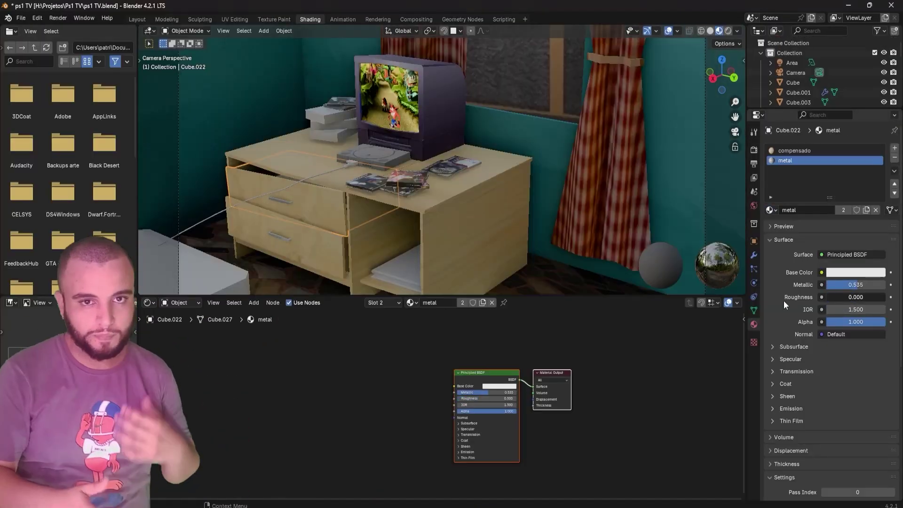
- Set the drawer handles' metal material to Metallic 0.724 and render the scene
key(F12)
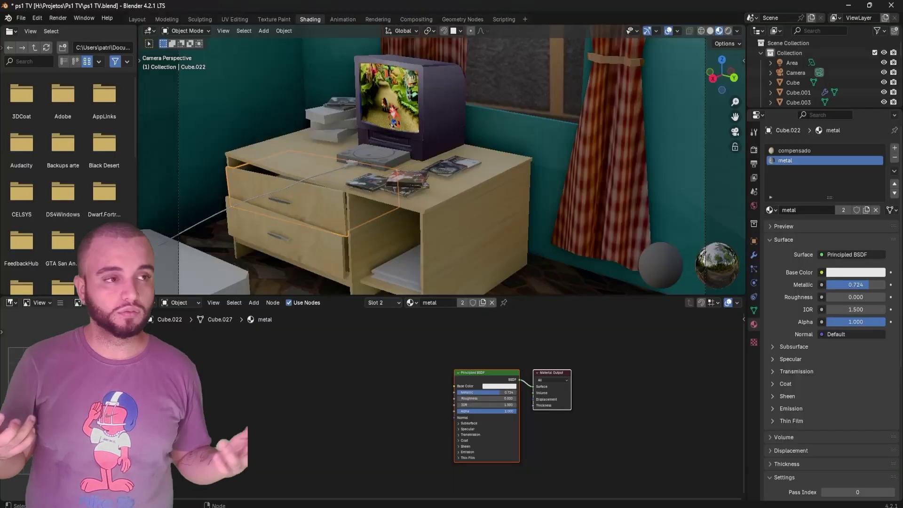
- Give the mattress a new pale teal material with Metallic 0.423 and Roughness 1.000, and open its mesh for editing
scroll(307, 235, down, 3)
key(shift+a)
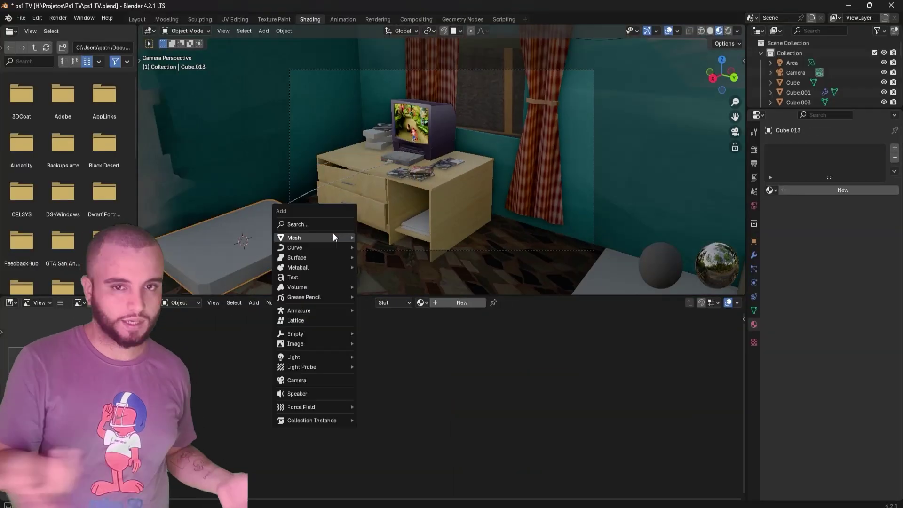
click(508, 317)
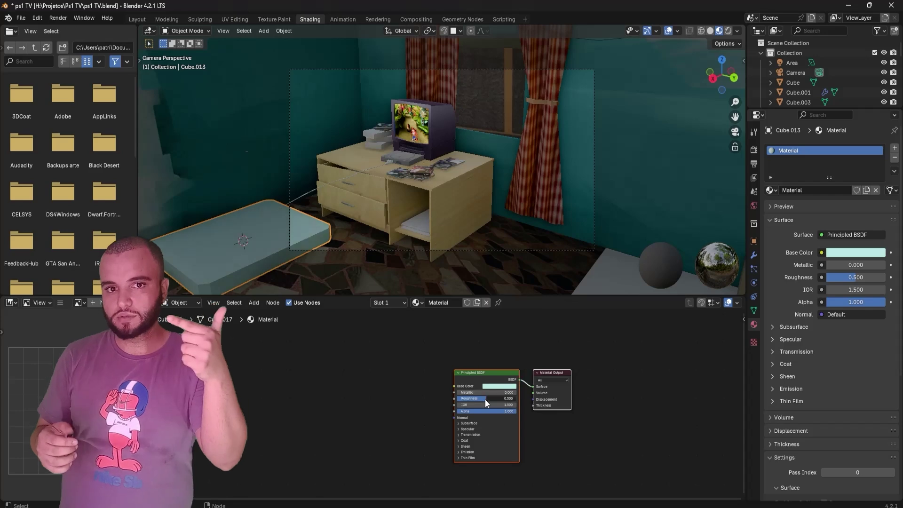
key(Tab)
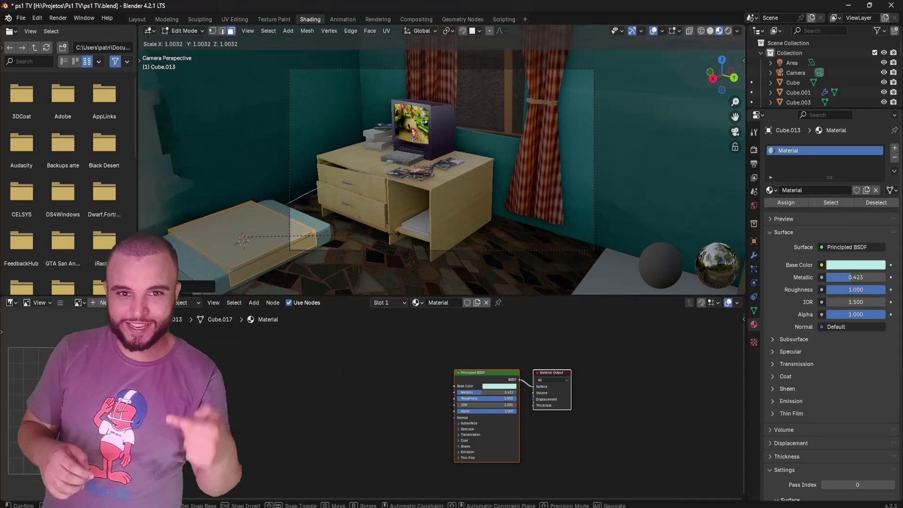
- Give the blanket geometry over the mattress its own beige base color and render the scene
click(500, 385)
key(ctrl+z)
key(ctrl+z)
key(ctrl+z)
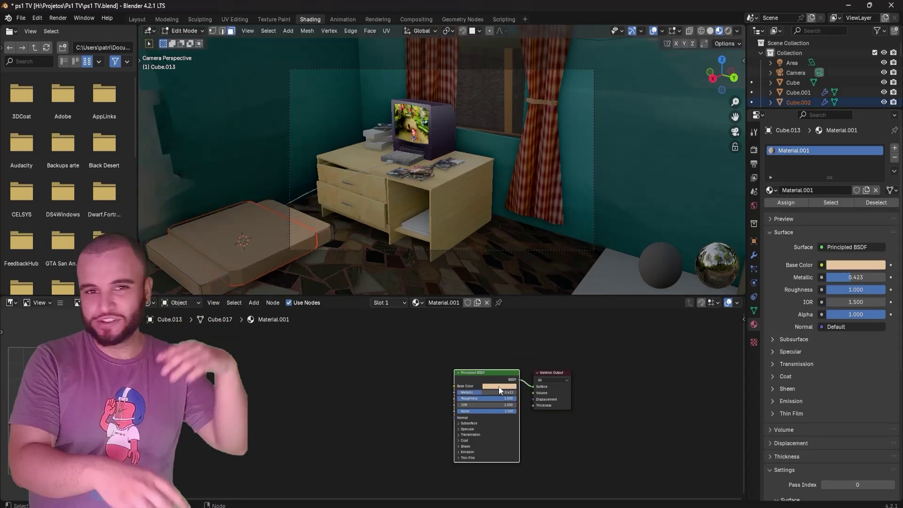
key(F12)
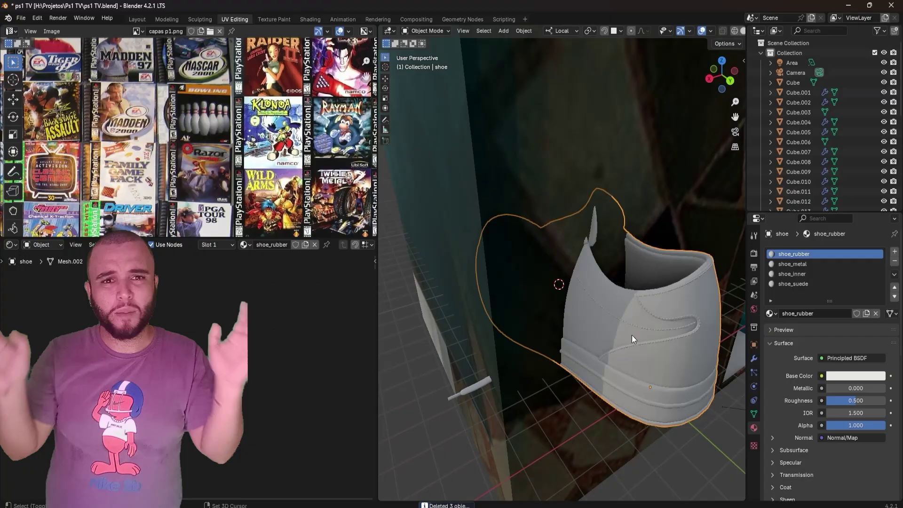
- Select the shoe, shoe_lace and shoe_stitches objects together and scale them down towards the size of the desk
scroll(822, 182, down, 2)
click(821, 183)
shift+click(804, 200)
key(KP_Decimal)
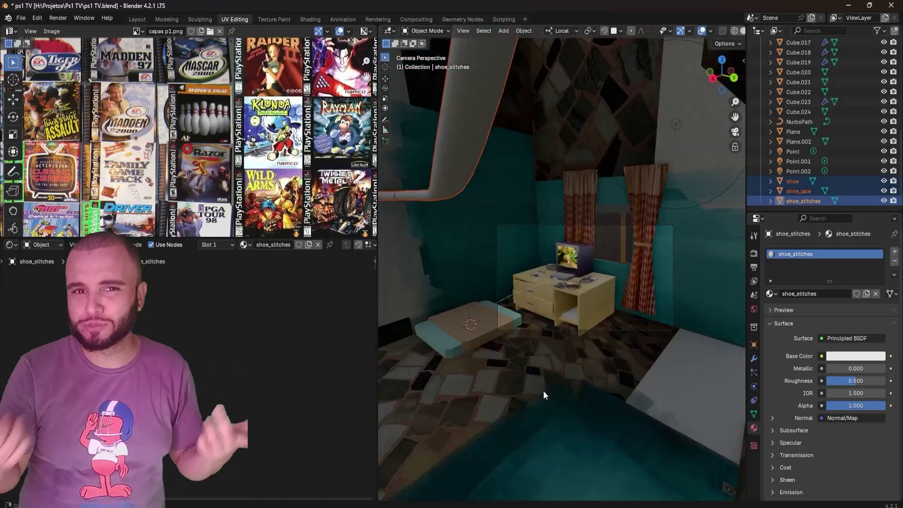
key(s)
click(601, 324)
scroll(601, 324, down, 10)
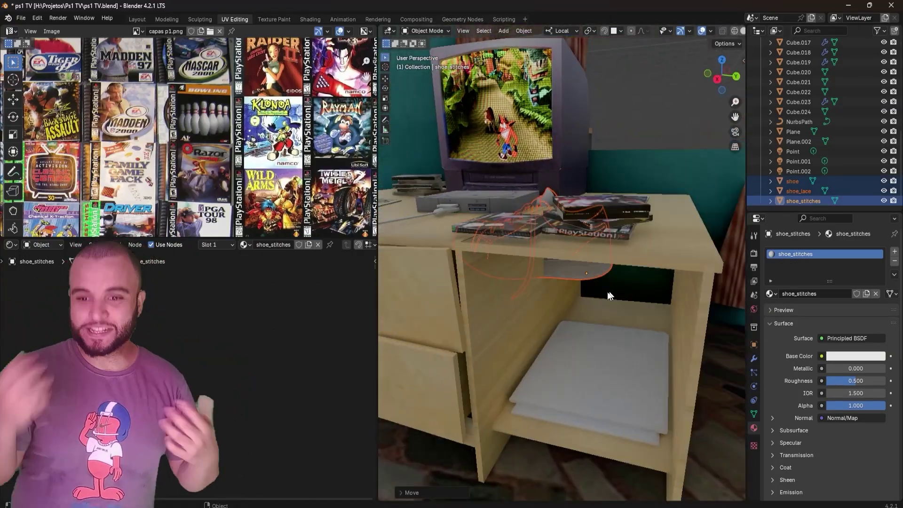
- Rotate the shoe around Z and shrink it to fit inside the desk's open compartment
key(r)
key(z)
key(s)
click(589, 351)
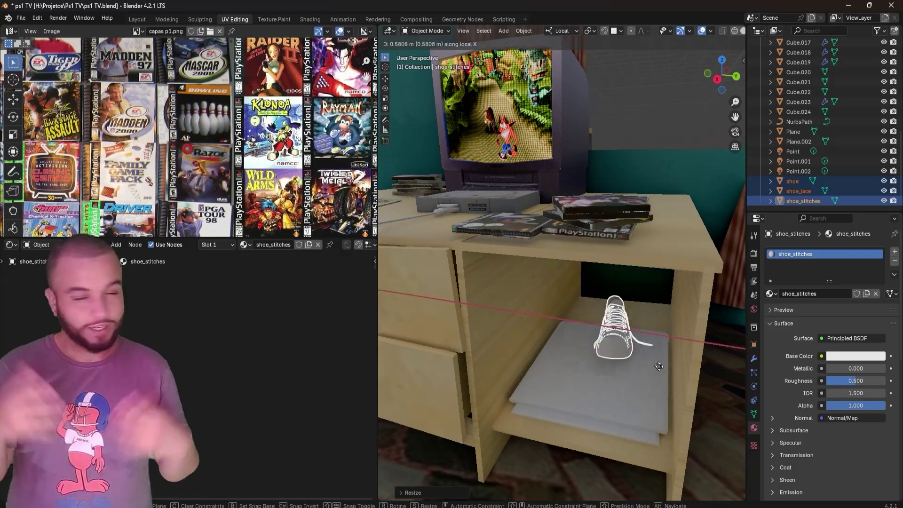
- Position the shoe on the stacked sheets in the desk's open compartment, duplicate it and set the copy's origin
key(KP_0)
scroll(589, 351, up, 3)
key(g)
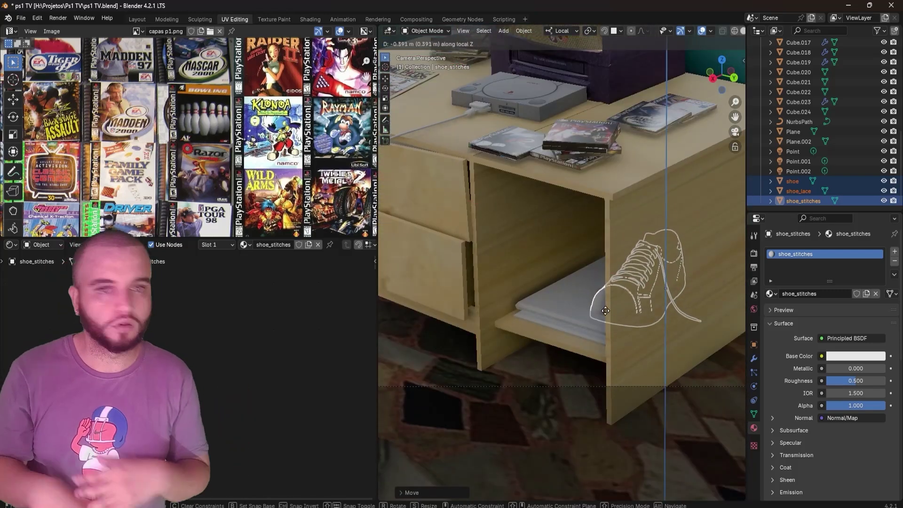
click(626, 300)
right_click(587, 270)
key(Escape)
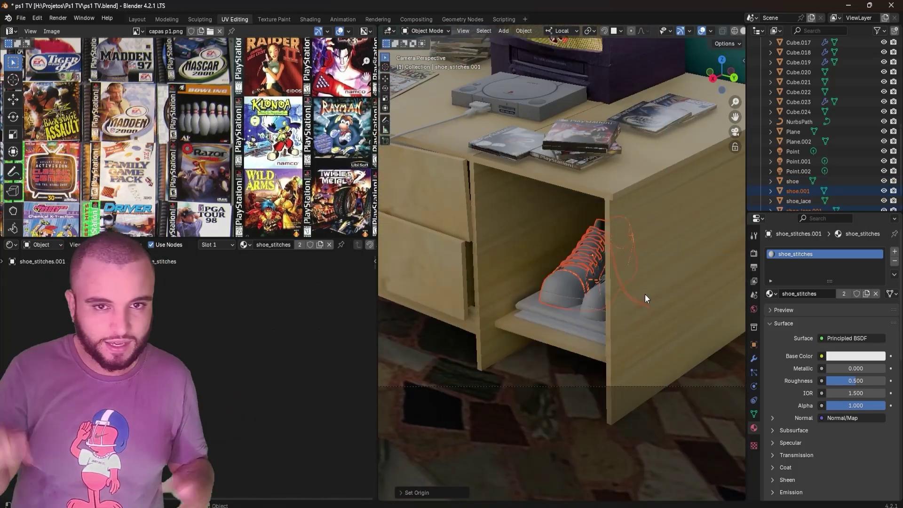
- Tilt the duplicated shoe so that it leans against the first one
key(Tab)
key(Tab)
key(KP_Decimal)
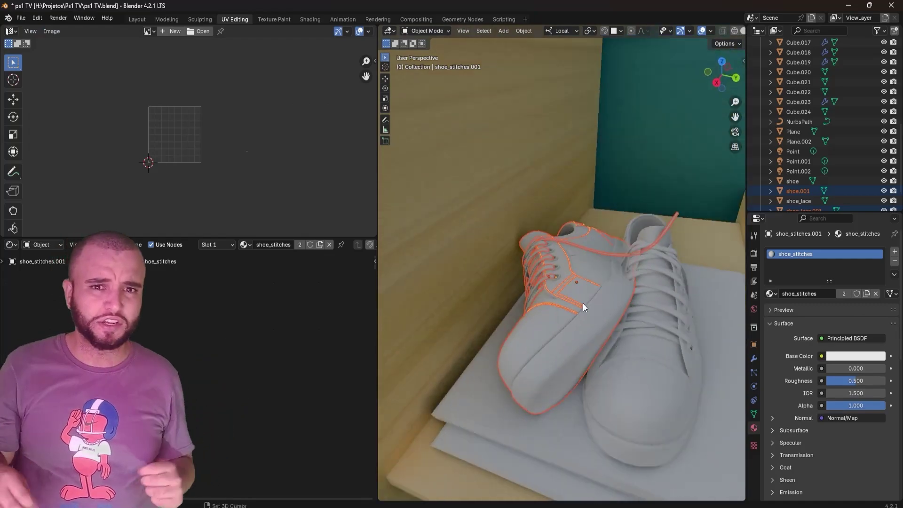
- Join both shoes with their laces and stitches into one mesh and unwrap it with Smart UV Project
click(582, 303)
scroll(791, 199, down, 1)
key(Tab)
key(u)
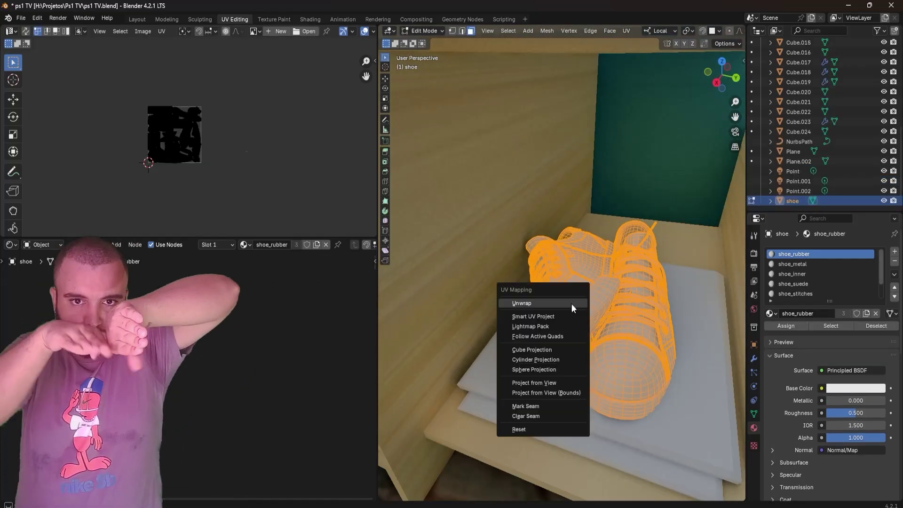
click(529, 319)
key(Return)
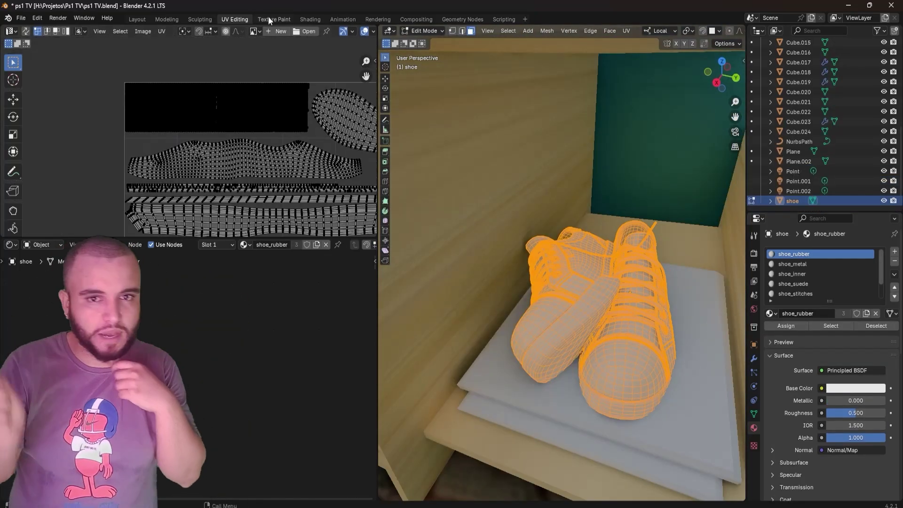
- Replace the shoes' separate materials with one named tenis, using a new black image texture as its base color
click(310, 20)
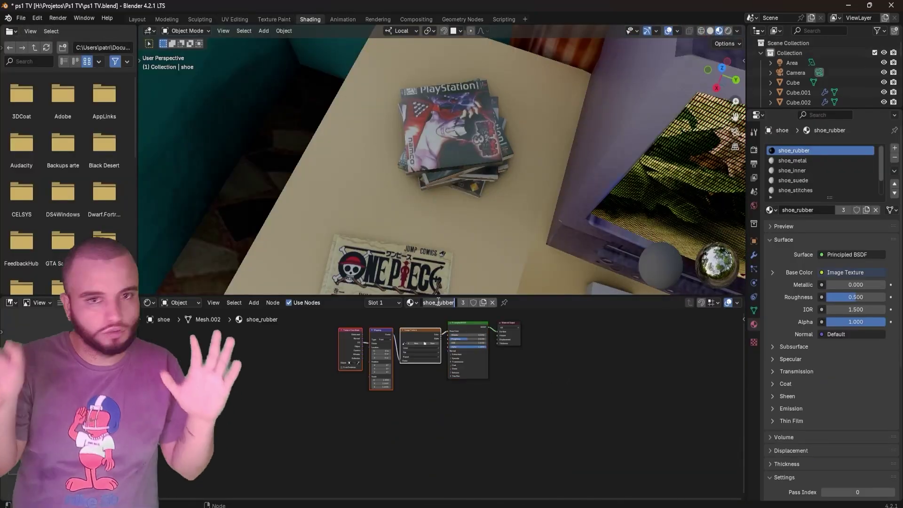
click(442, 382)
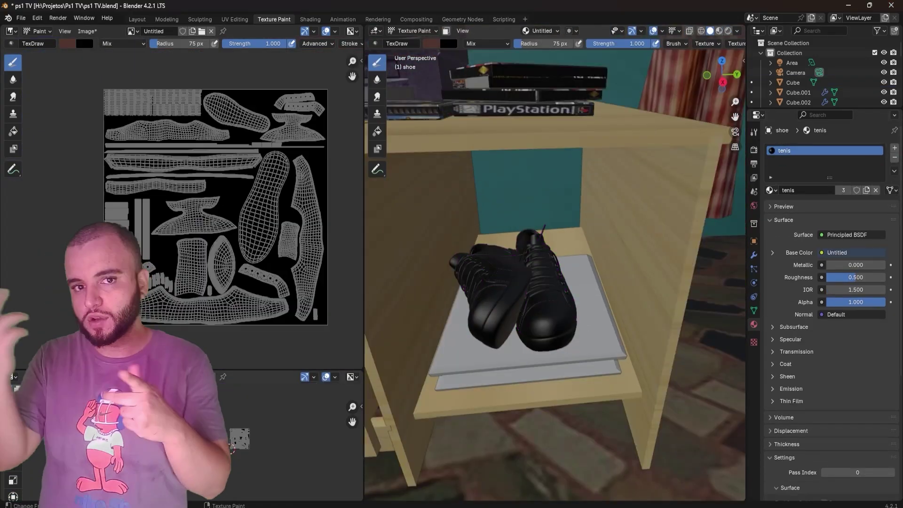
- Paint the shoes in Texture Paint with blue and teal uppers, white soles and brown dirt, and render the scene
click(754, 132)
scroll(555, 293, up, 10)
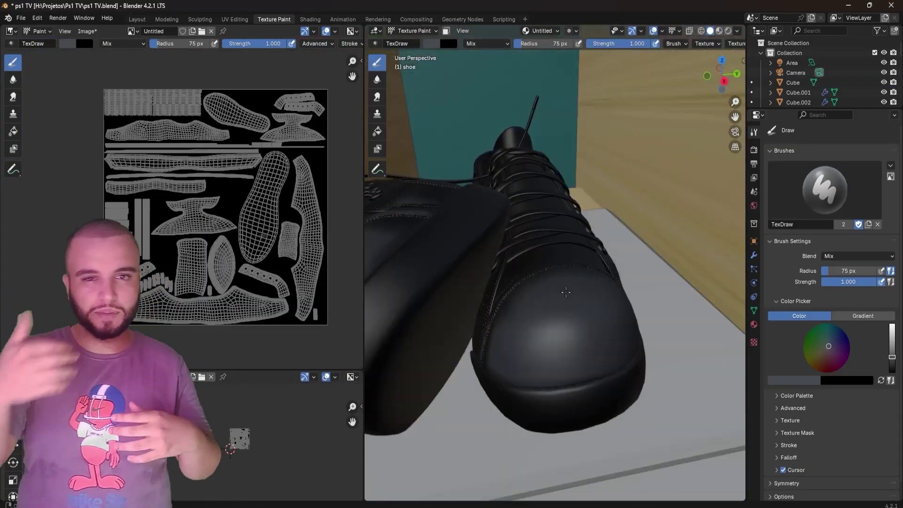
click(835, 349)
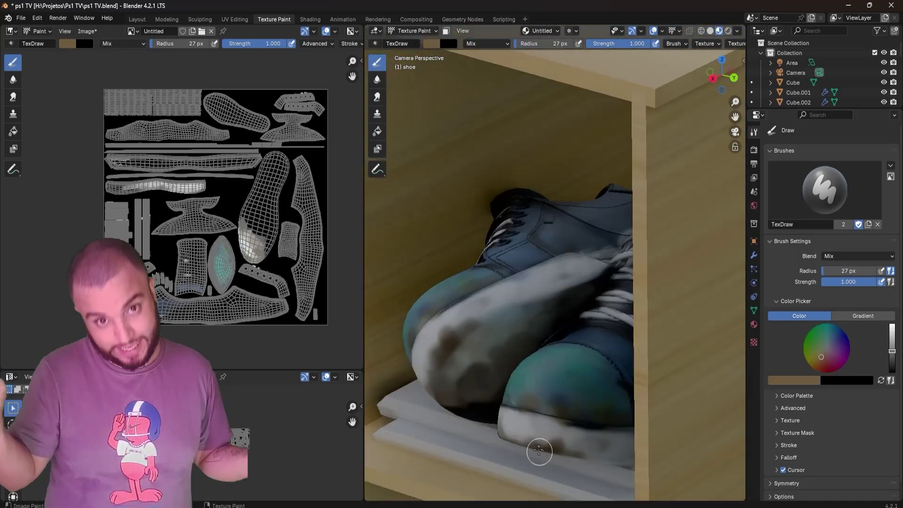
key(F12)
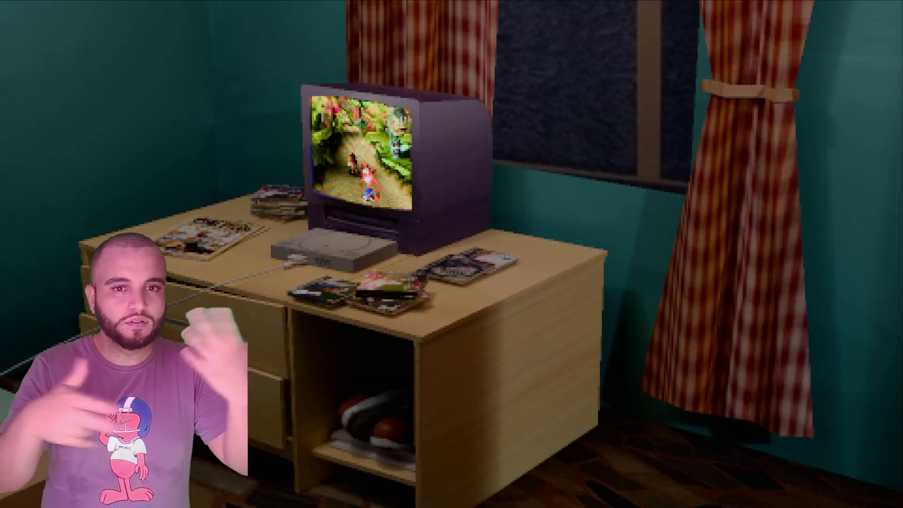